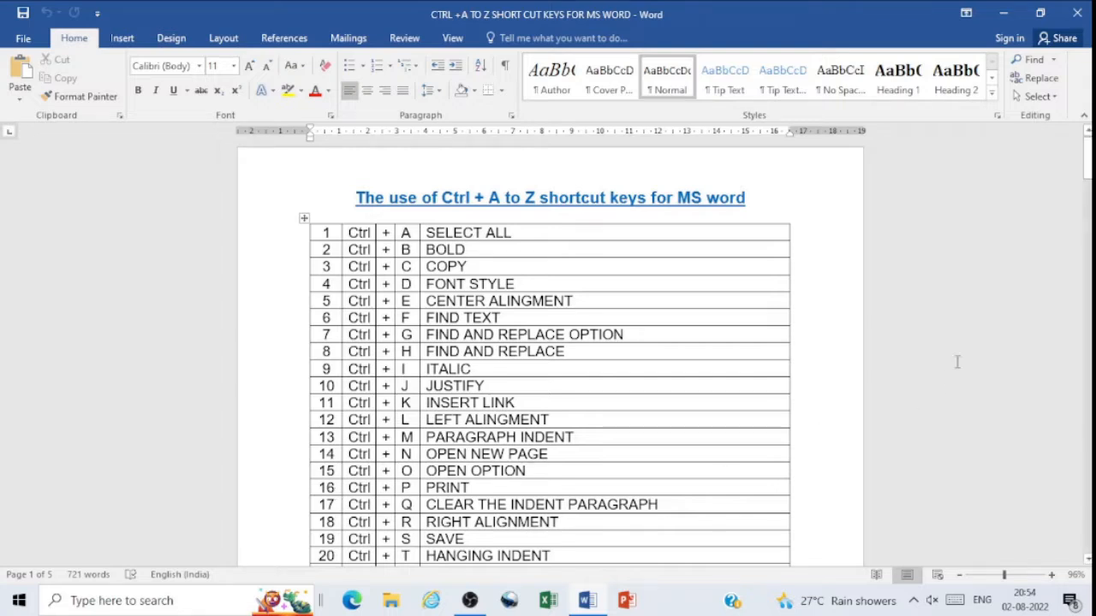
Step: Go to the six-shortcut table on page 2, select the entire document, and clear the selection
{"action": "left_click_drag", "start_coordinate": [1085, 171], "coordinate": [1087, 233]}
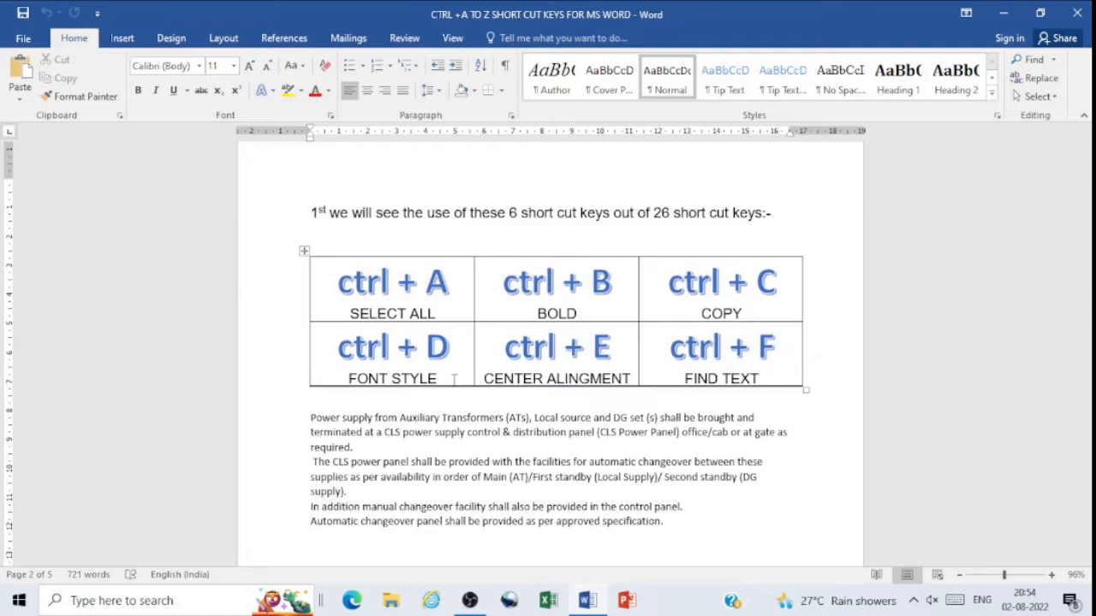
{"action": "key", "text": "ctrl+a"}
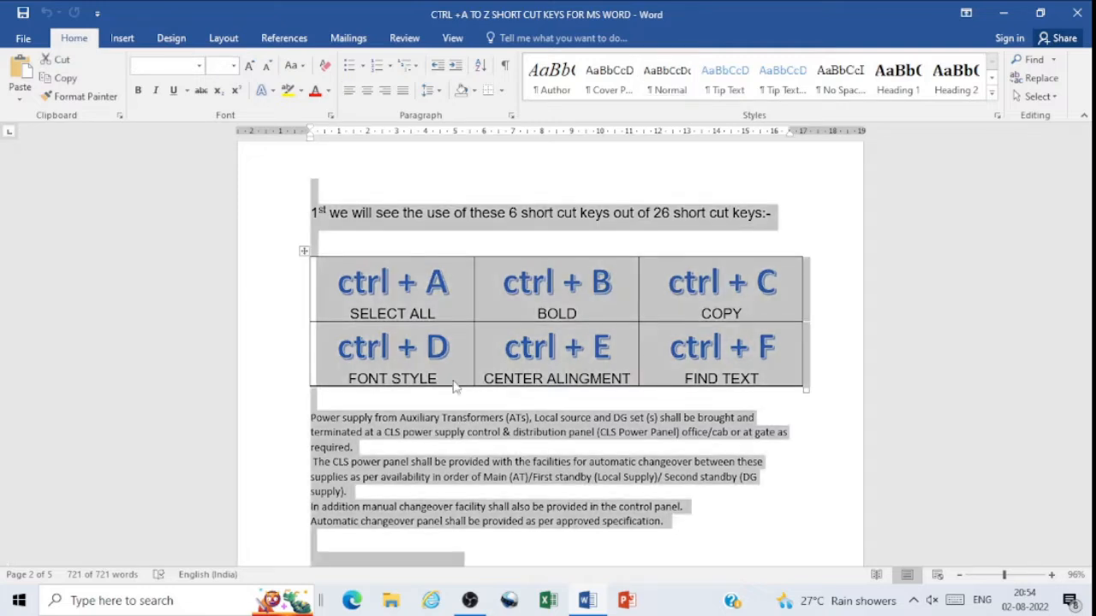
{"action": "left_click", "coordinate": [761, 522]}
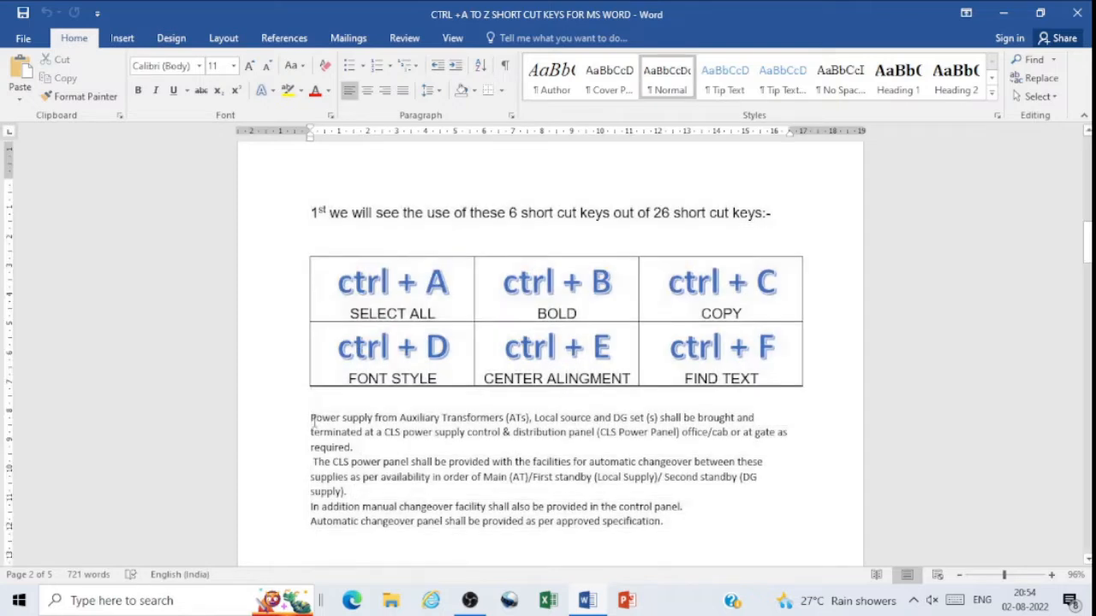
Step: Select the power supply paragraphs below the table and toggle bold on, off and on again
{"action": "left_click_drag", "start_coordinate": [312, 418], "coordinate": [676, 531]}
{"action": "key", "text": "ctrl+c"}
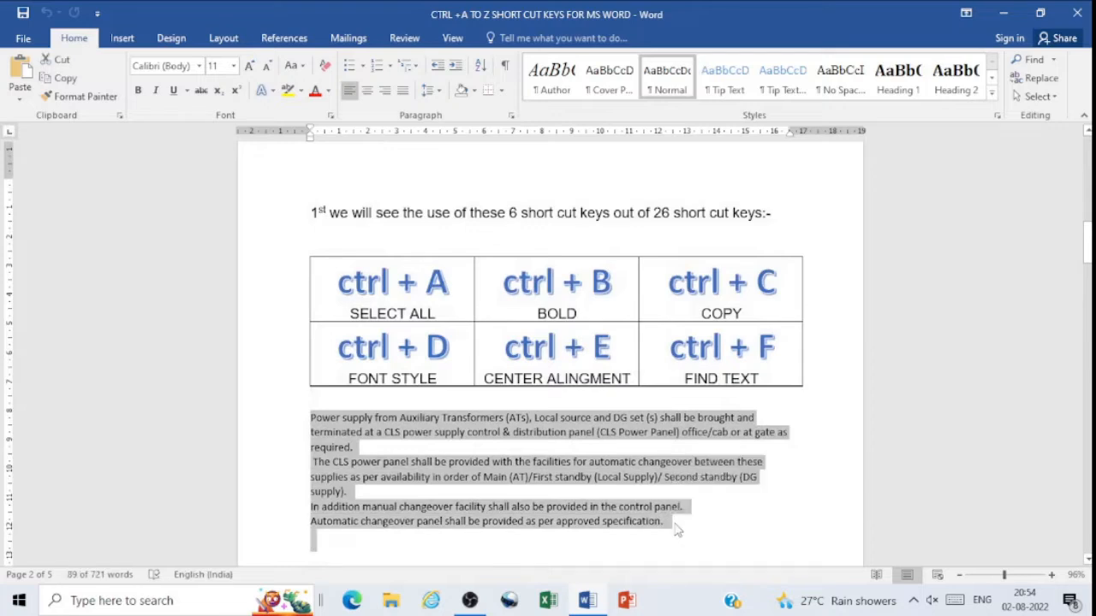
{"action": "key", "text": "ctrl+b"}
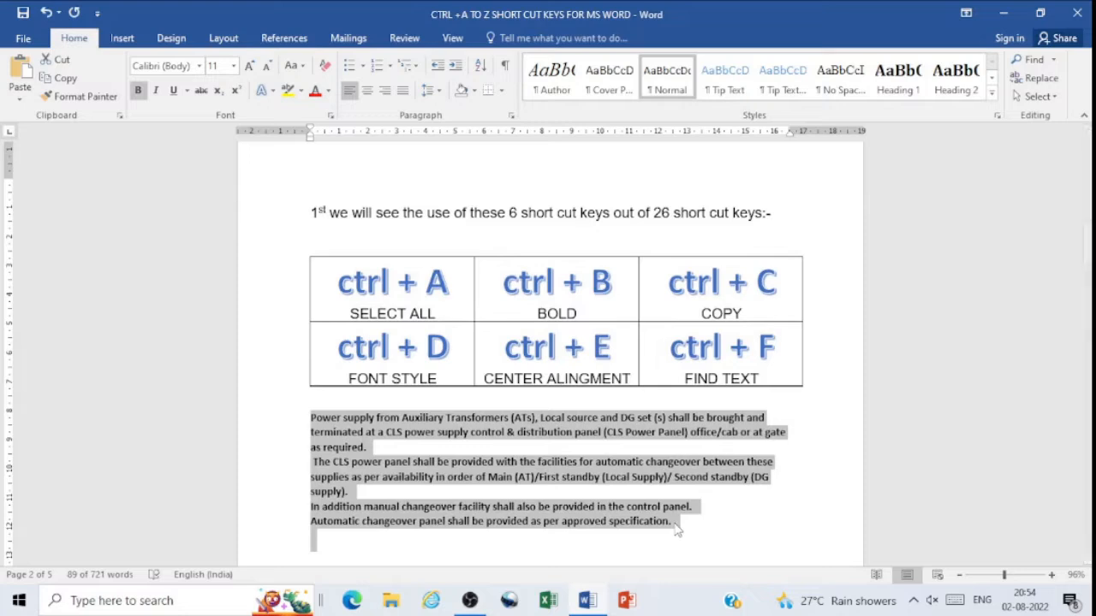
{"action": "key", "text": "ctrl+b"}
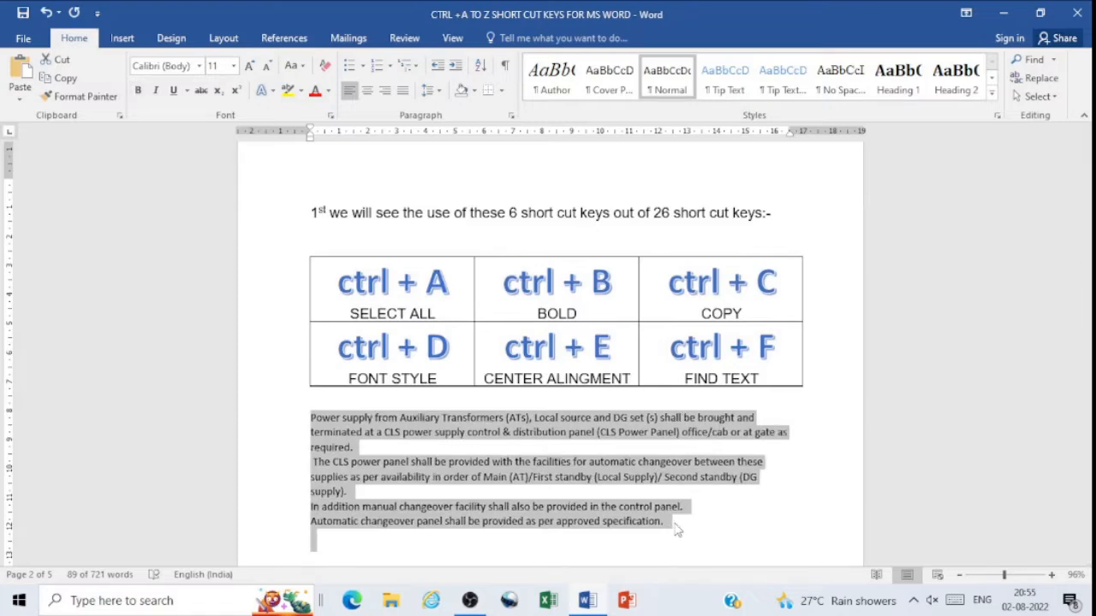
{"action": "key", "text": "ctrl+b"}
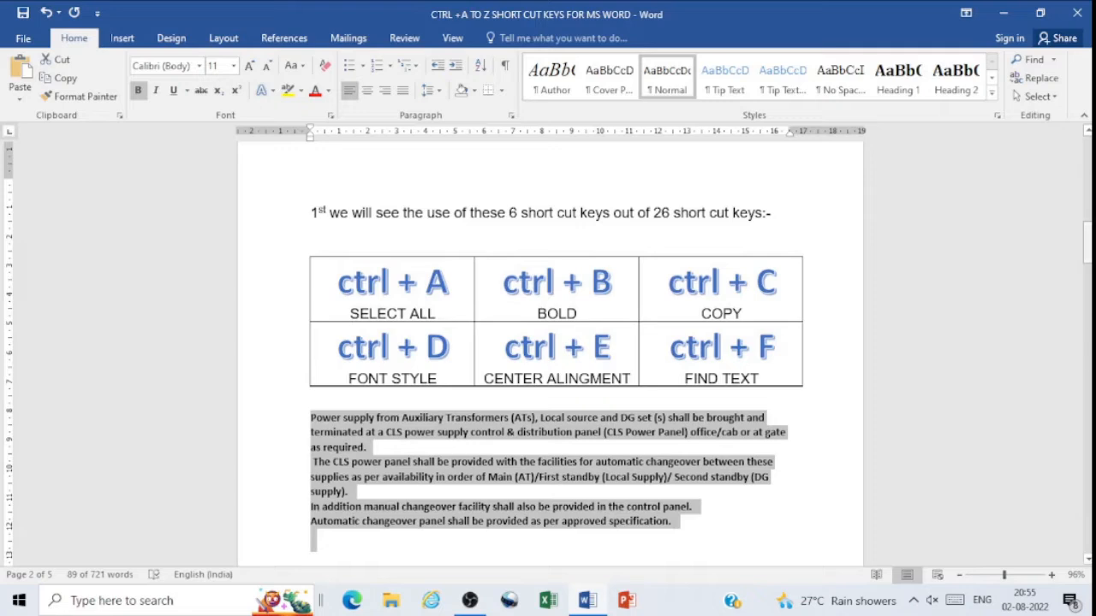
Step: Paste a copy of the power supply paragraphs on the blank line below them, and undo the paste
{"action": "left_click_drag", "start_coordinate": [1087, 241], "coordinate": [1087, 263]}
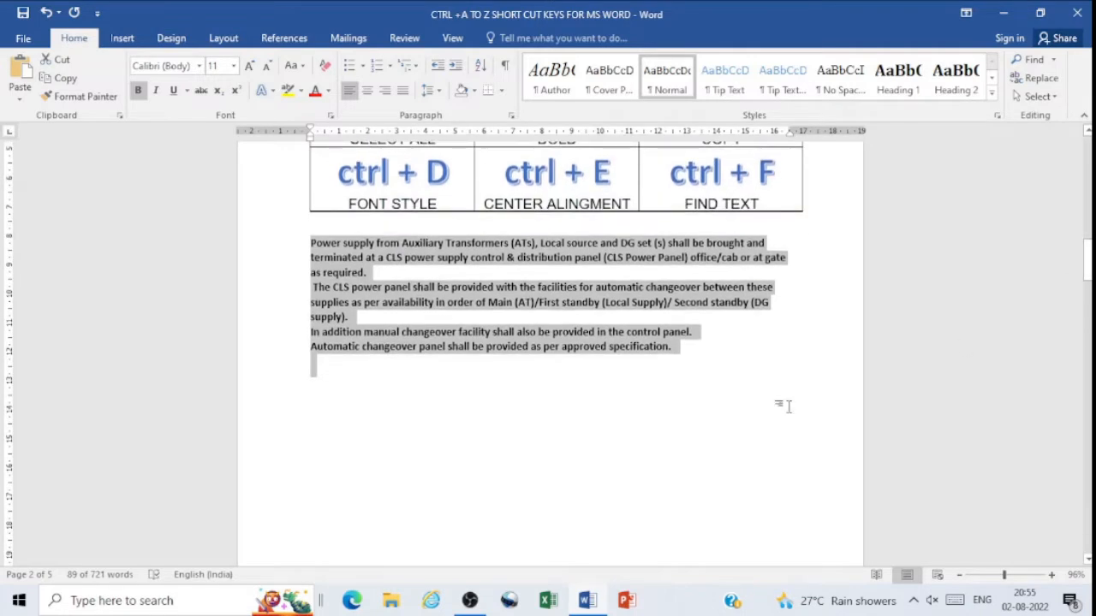
{"action": "left_click", "coordinate": [340, 432]}
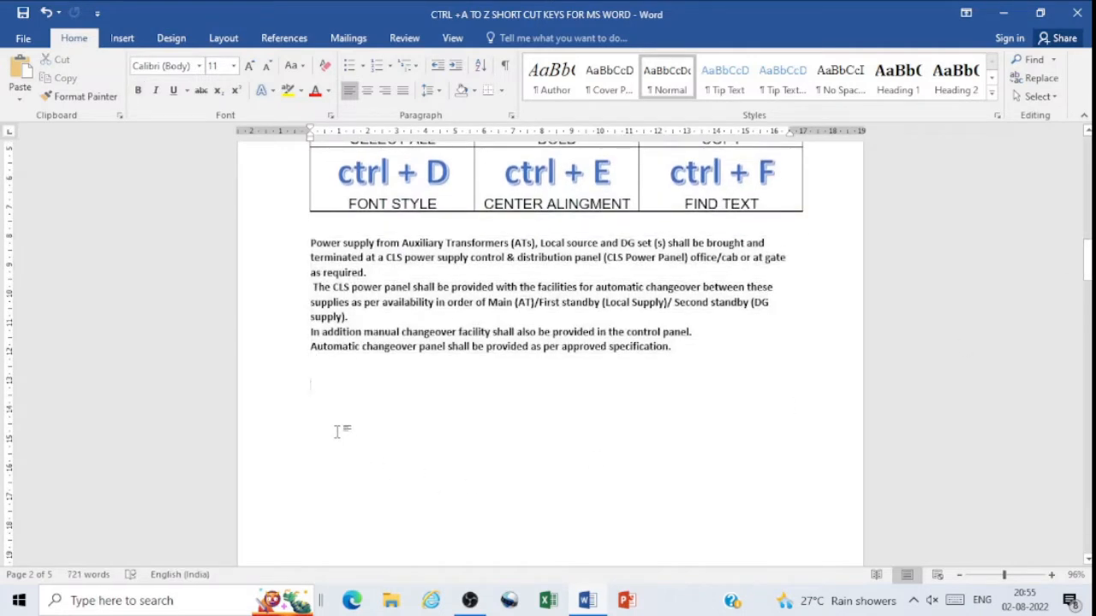
{"action": "key", "text": "ctrl+v"}
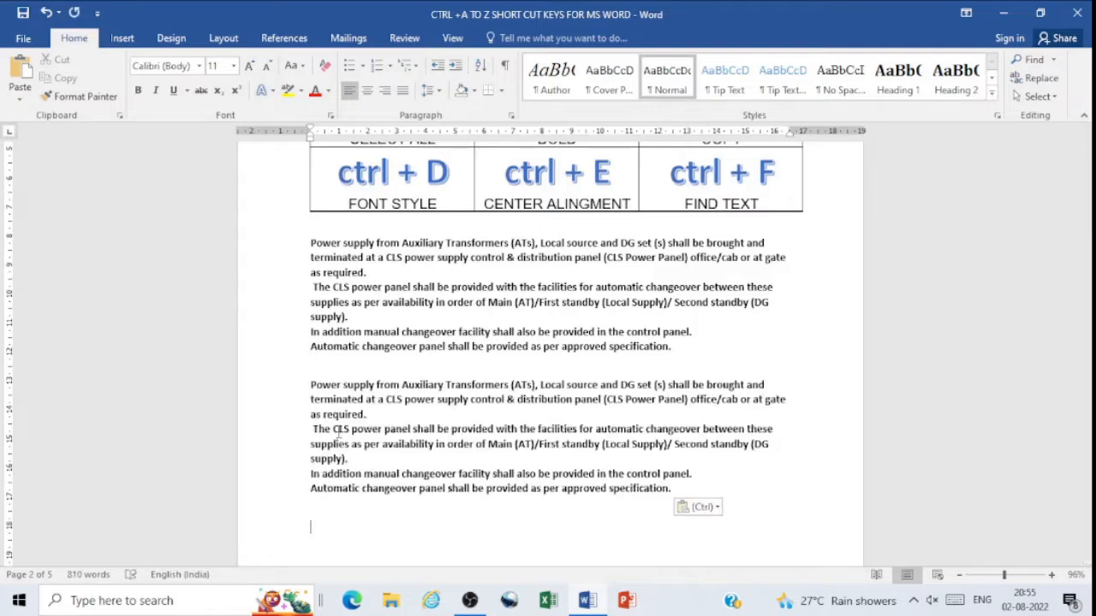
{"action": "key", "text": "ctrl+z"}
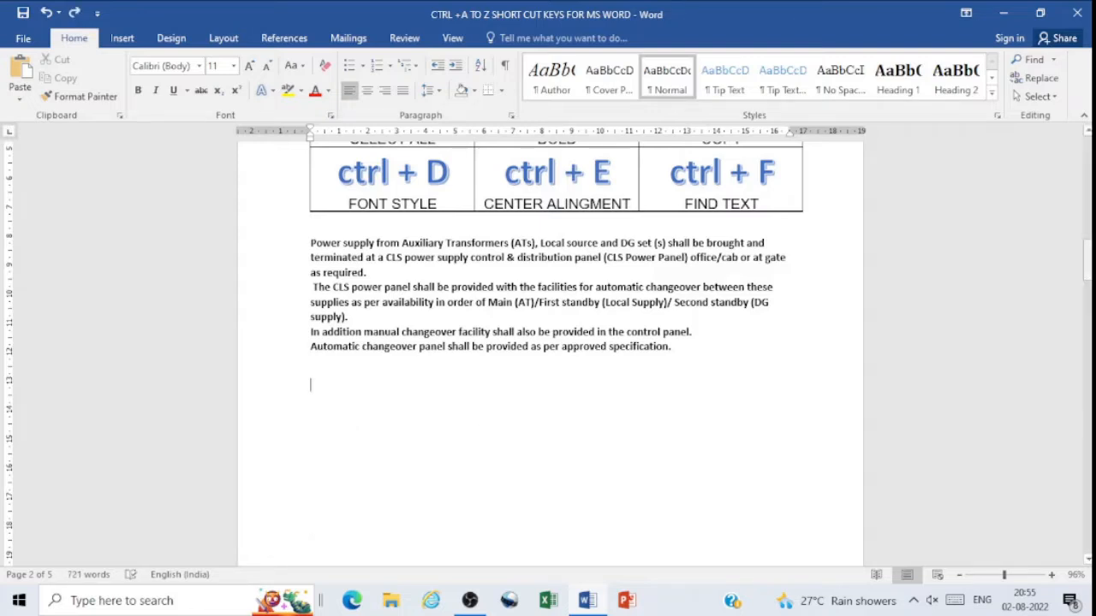
Step: Set the font of the power supply paragraphs to Bodoni MT Black, Regular style, through the Font dialog
{"action": "left_click_drag", "start_coordinate": [1083, 264], "coordinate": [1082, 257]}
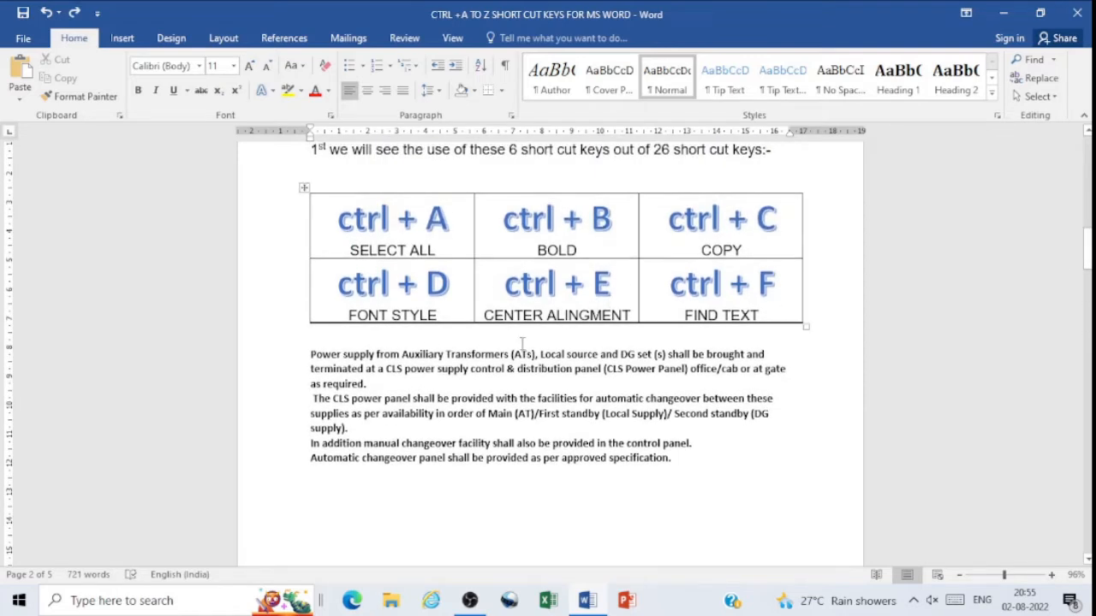
{"action": "left_click_drag", "start_coordinate": [326, 360], "coordinate": [687, 462]}
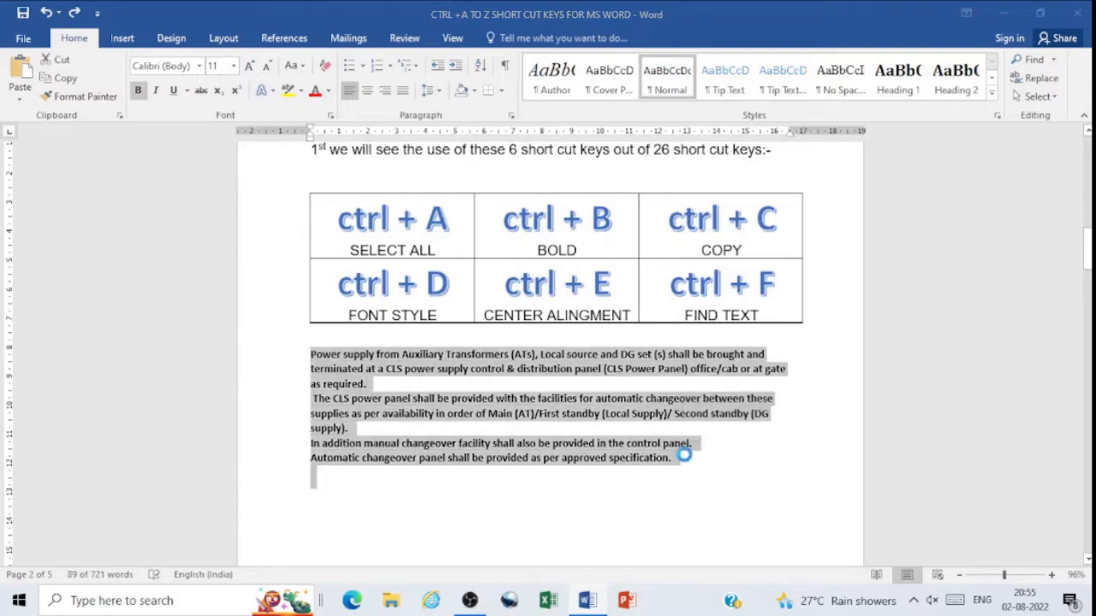
{"action": "key", "text": "ctrl+d"}
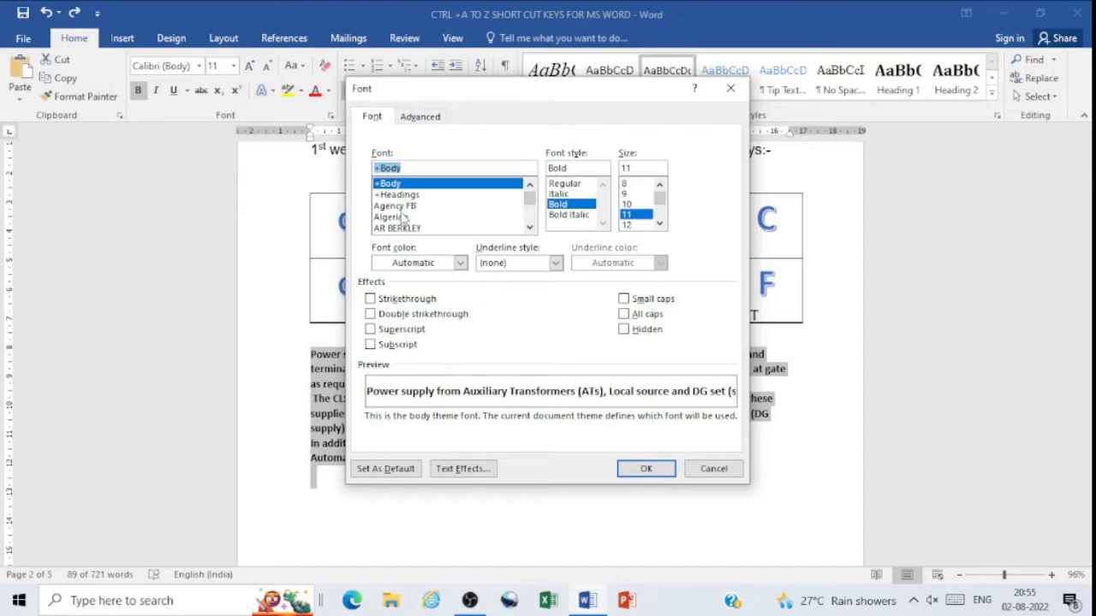
{"action": "left_click_drag", "start_coordinate": [530, 94], "coordinate": [741, 148]}
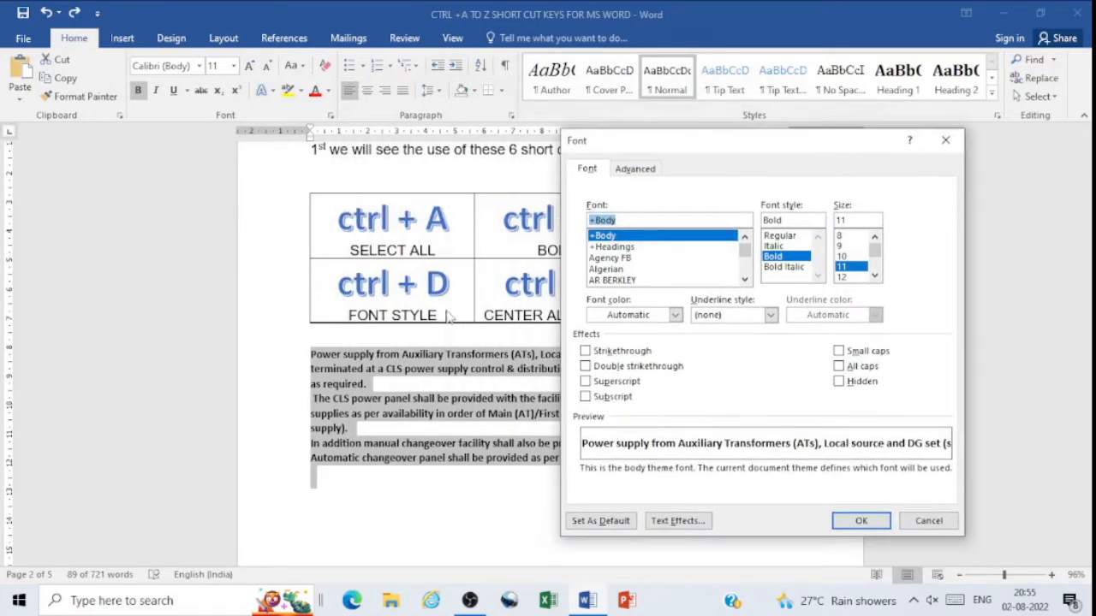
{"action": "left_click", "coordinate": [745, 281]}
{"action": "left_click", "coordinate": [744, 281]}
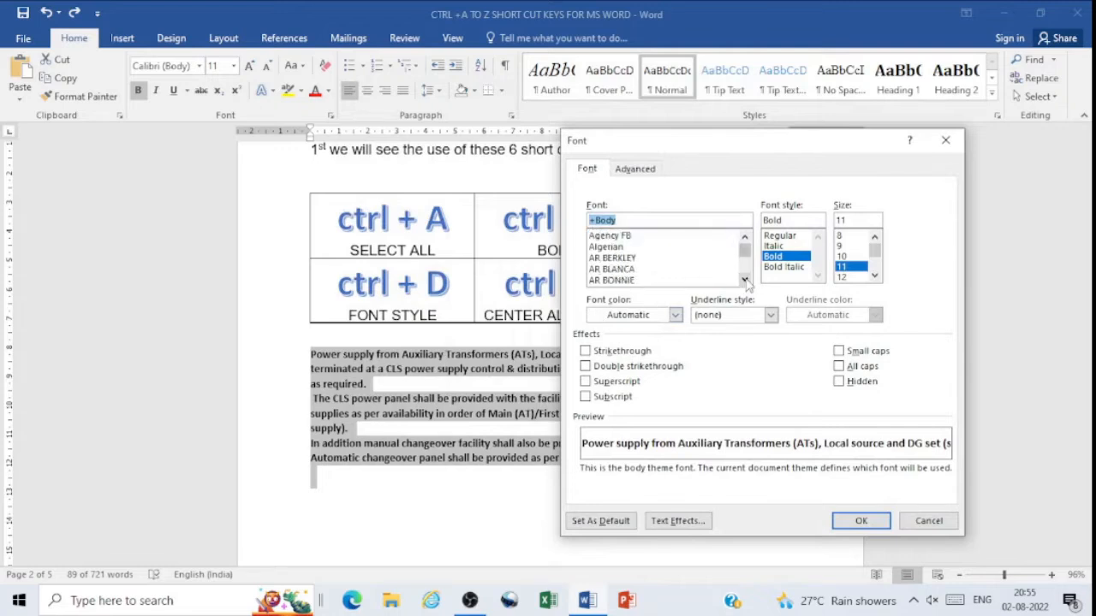
{"action": "left_click", "coordinate": [744, 281]}
{"action": "left_click", "coordinate": [745, 281]}
{"action": "left_click", "coordinate": [744, 280]}
{"action": "left_click", "coordinate": [744, 281]}
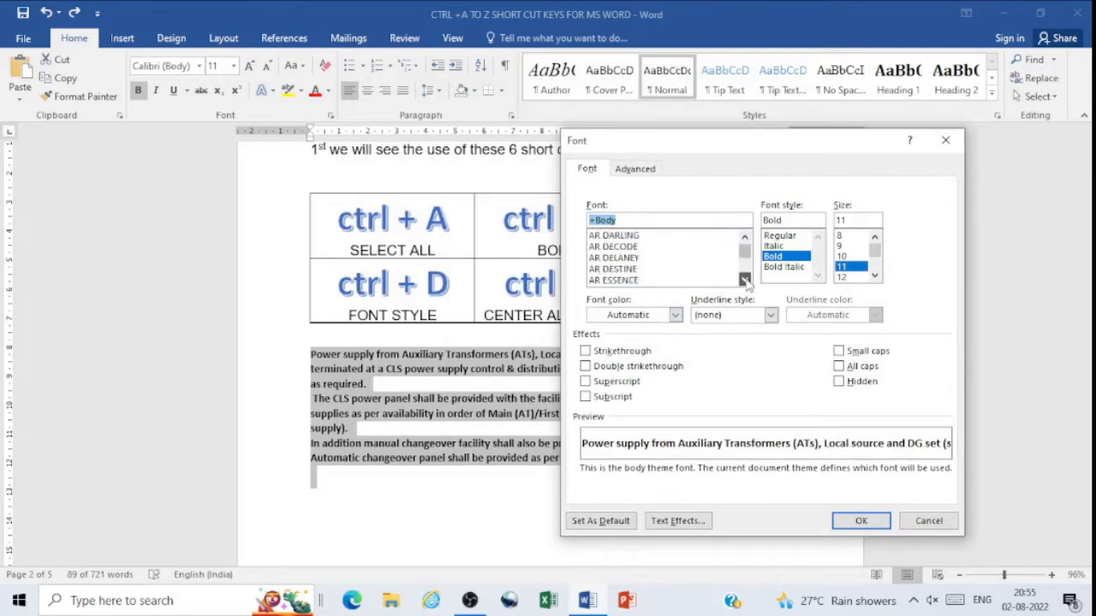
{"action": "left_click", "coordinate": [744, 281]}
{"action": "left_click", "coordinate": [745, 281]}
{"action": "left_click", "coordinate": [745, 280]}
{"action": "left_click", "coordinate": [744, 281]}
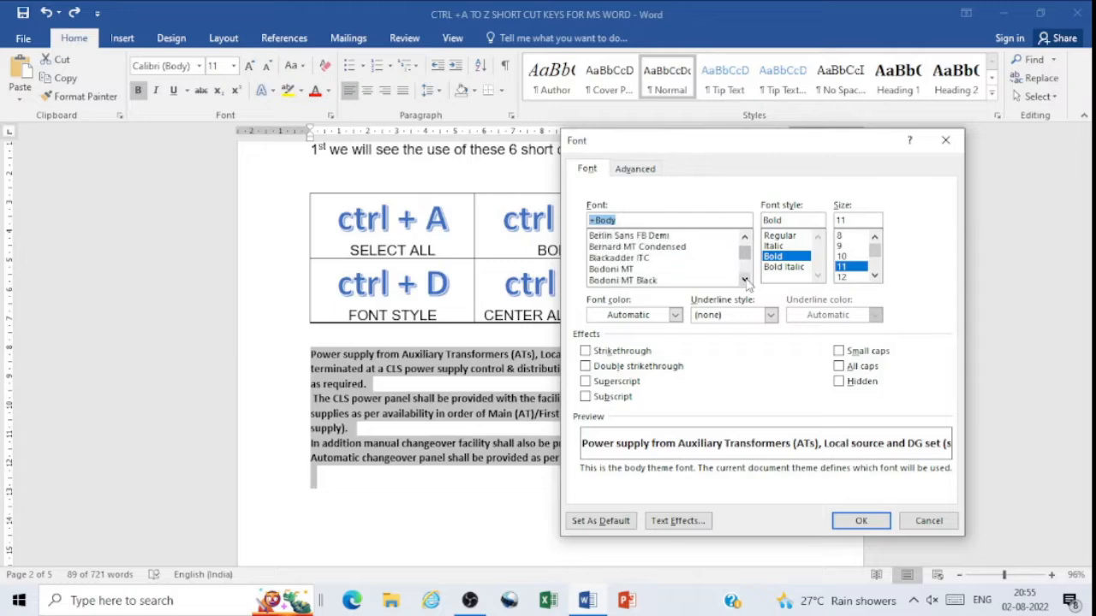
{"action": "left_click", "coordinate": [639, 281]}
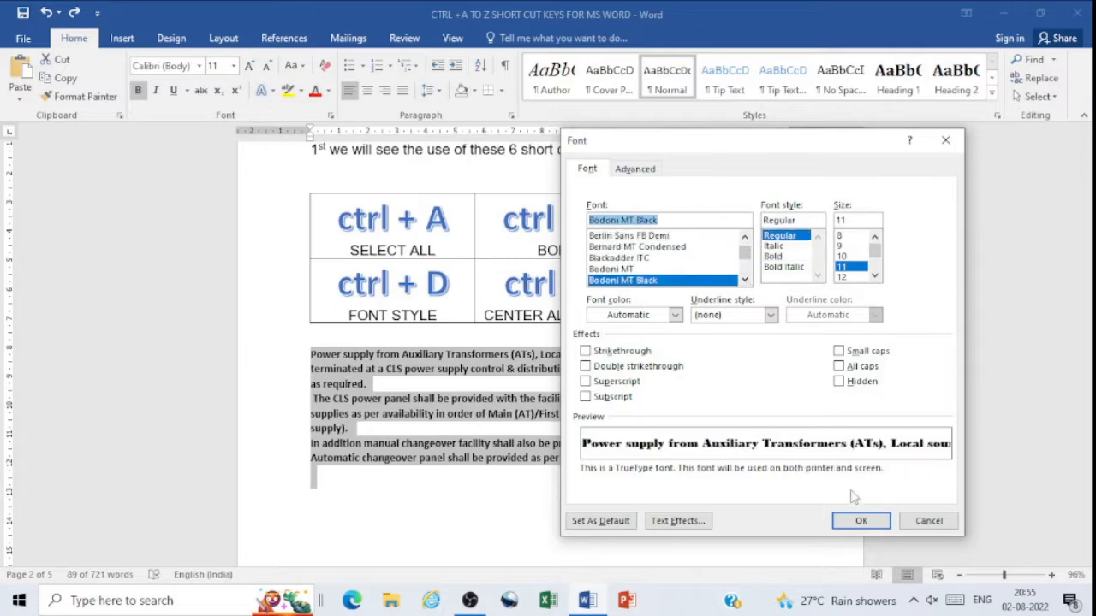
{"action": "left_click", "coordinate": [864, 519]}
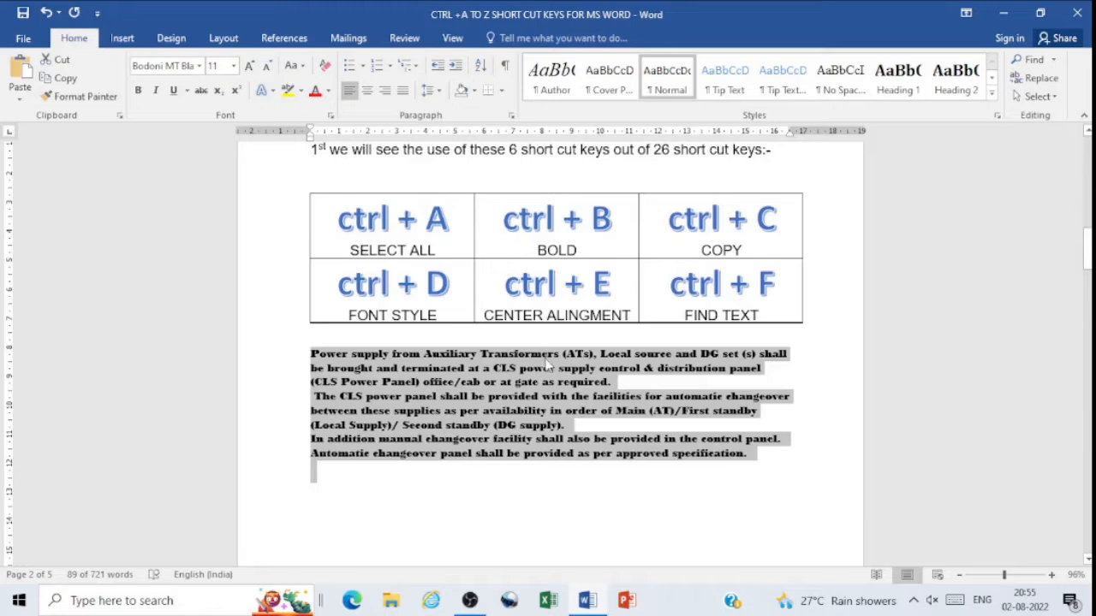
Step: Change the power supply paragraphs to the Elephant font with Italic style through the Font dialog
{"action": "key", "text": "ctrl+d"}
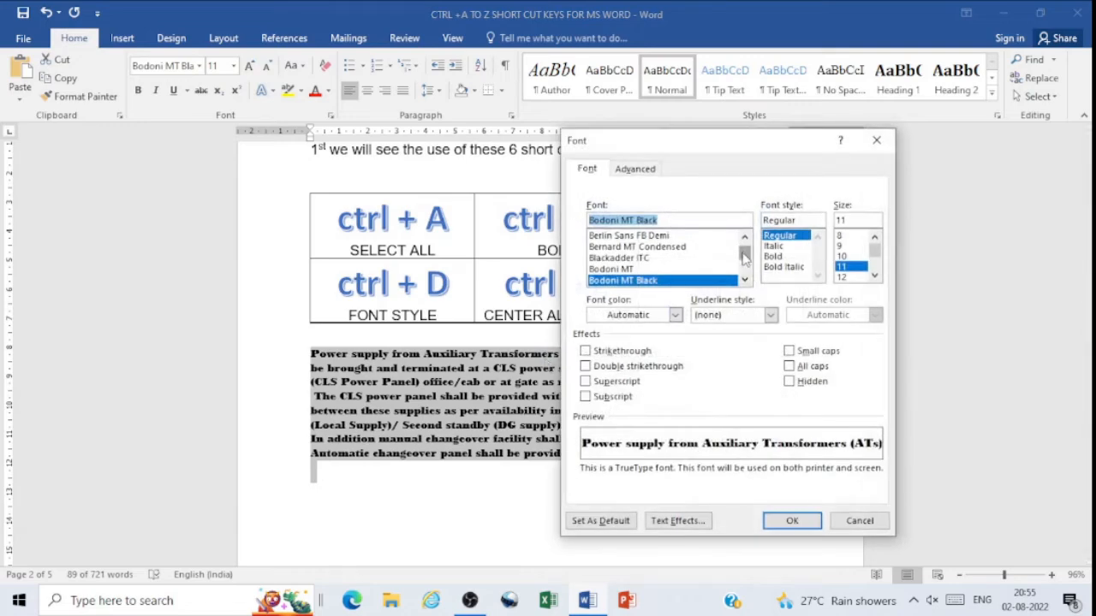
{"action": "left_click_drag", "start_coordinate": [742, 253], "coordinate": [744, 283]}
{"action": "left_click", "coordinate": [744, 280]}
{"action": "left_click", "coordinate": [610, 258]}
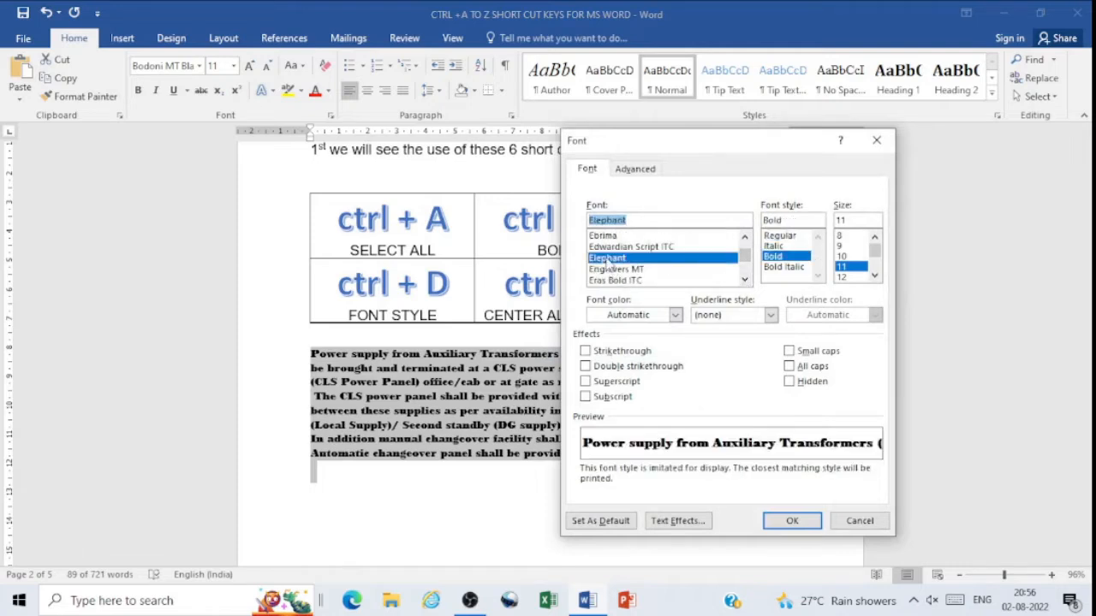
{"action": "left_click", "coordinate": [773, 246]}
{"action": "left_click", "coordinate": [802, 522]}
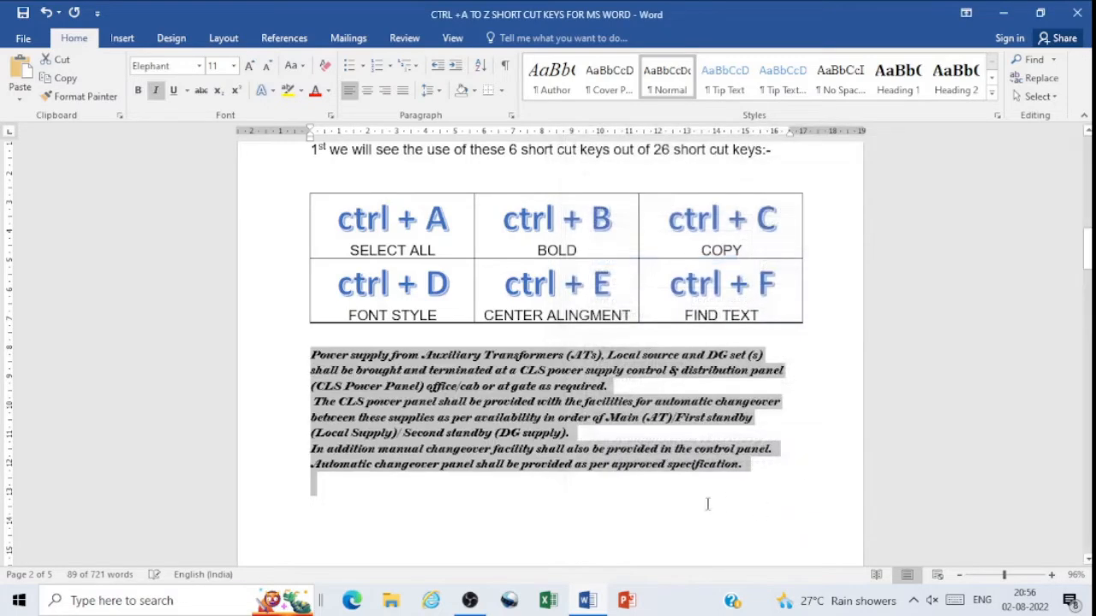
Step: Set the power supply paragraphs to the Calibri body font and remove their italic formatting
{"action": "left_click", "coordinate": [588, 507]}
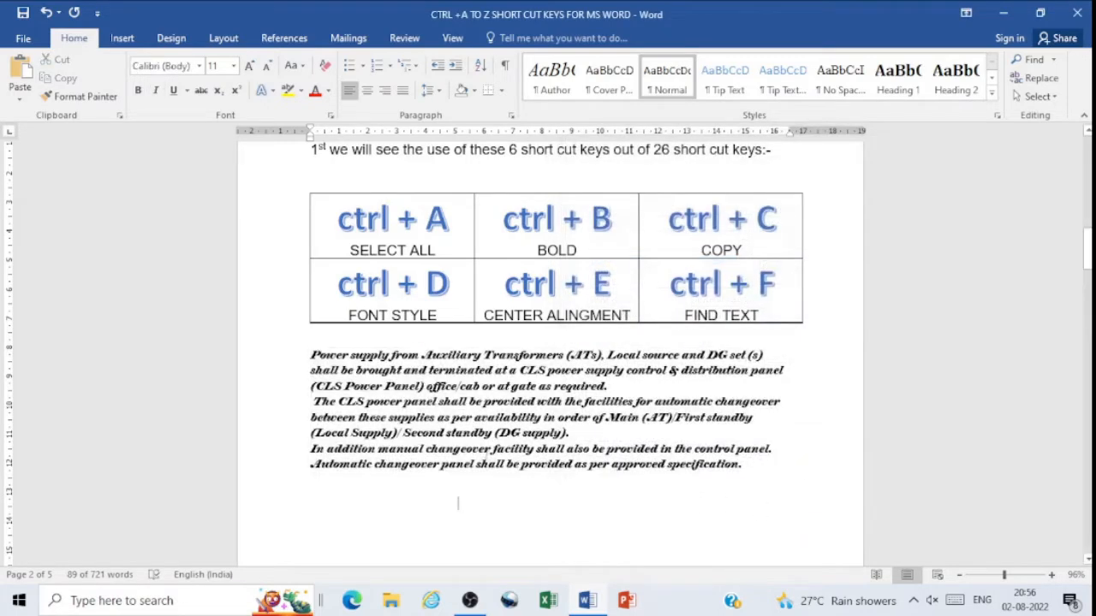
{"action": "left_click_drag", "start_coordinate": [315, 351], "coordinate": [743, 467]}
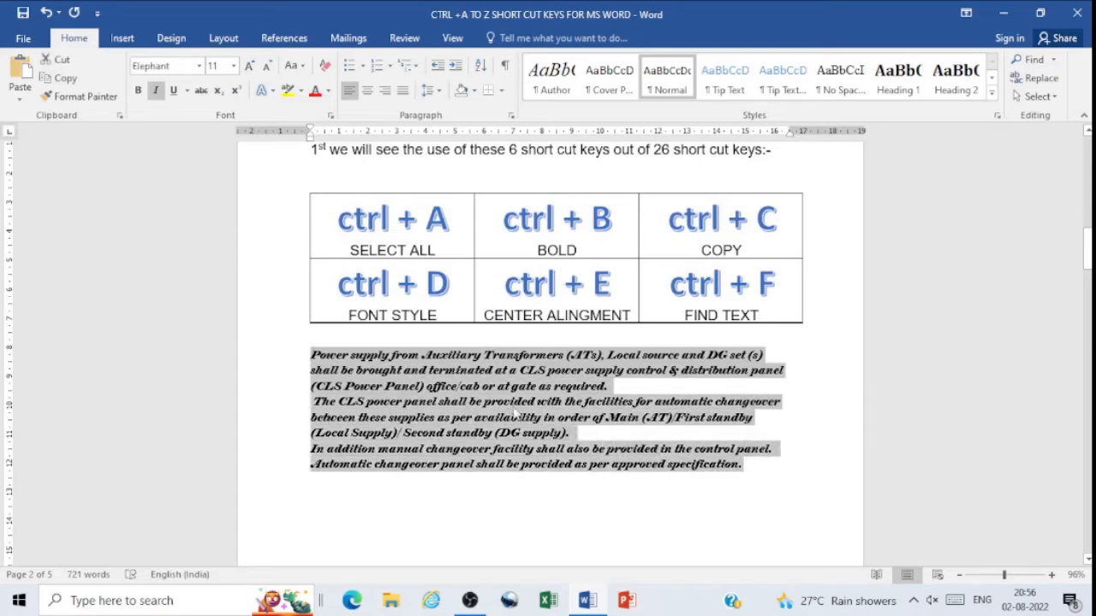
{"action": "left_click", "coordinate": [199, 66]}
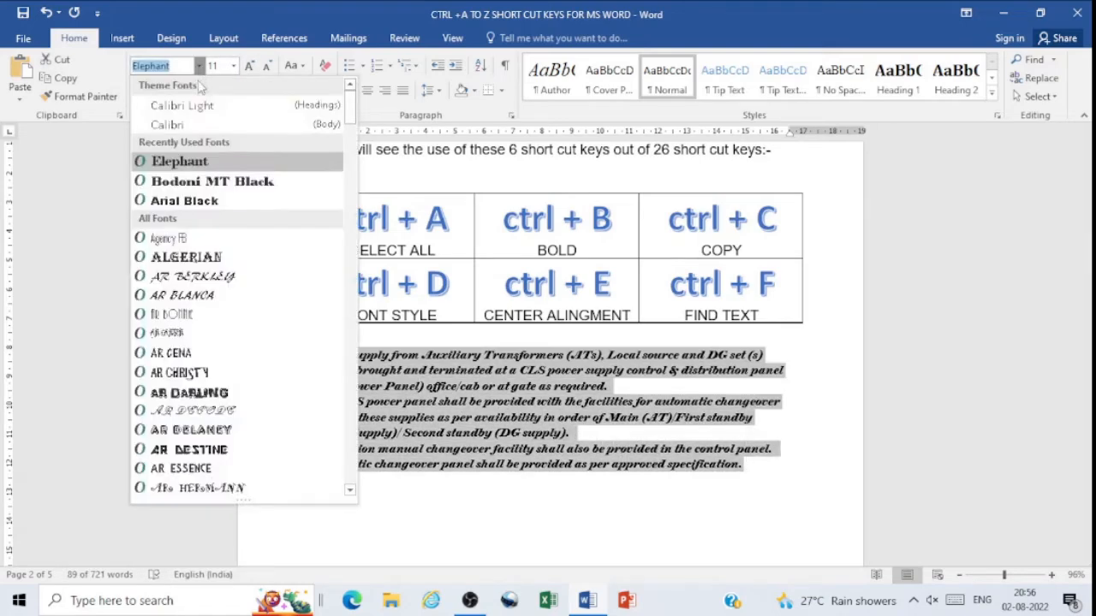
{"action": "left_click", "coordinate": [171, 125]}
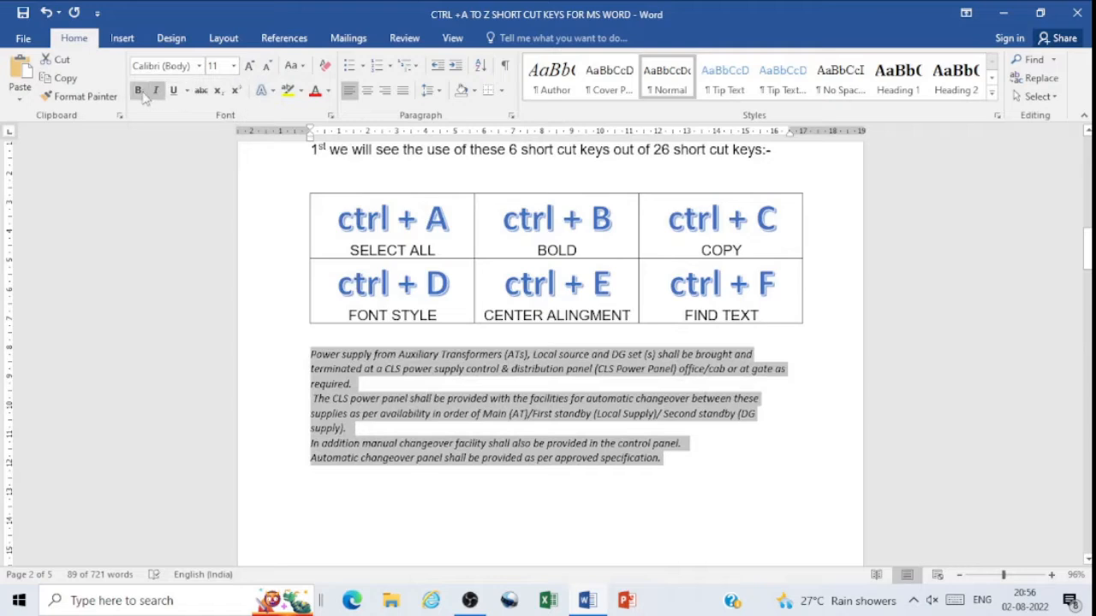
{"action": "left_click", "coordinate": [156, 92]}
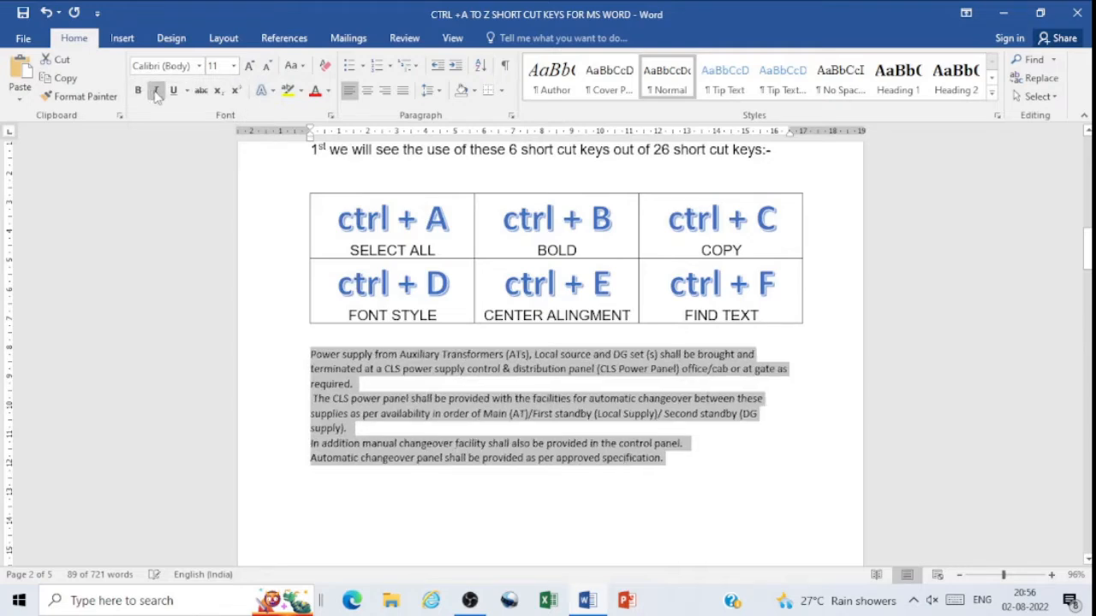
{"action": "left_click", "coordinate": [701, 475]}
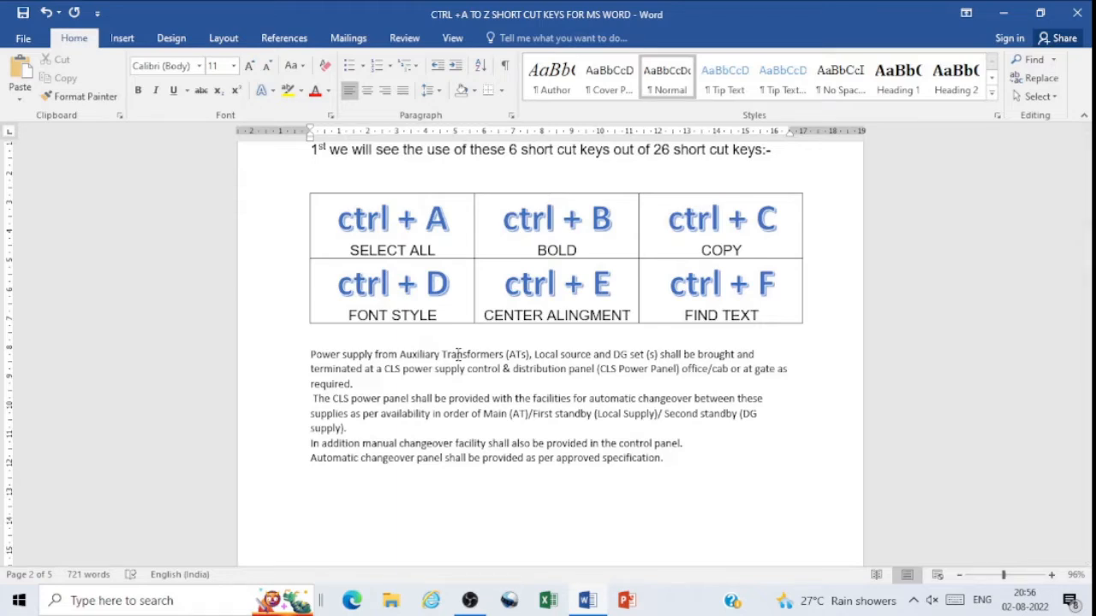
Step: Center-align the power supply text and set it back to left alignment
{"action": "key", "text": "ctrl+e"}
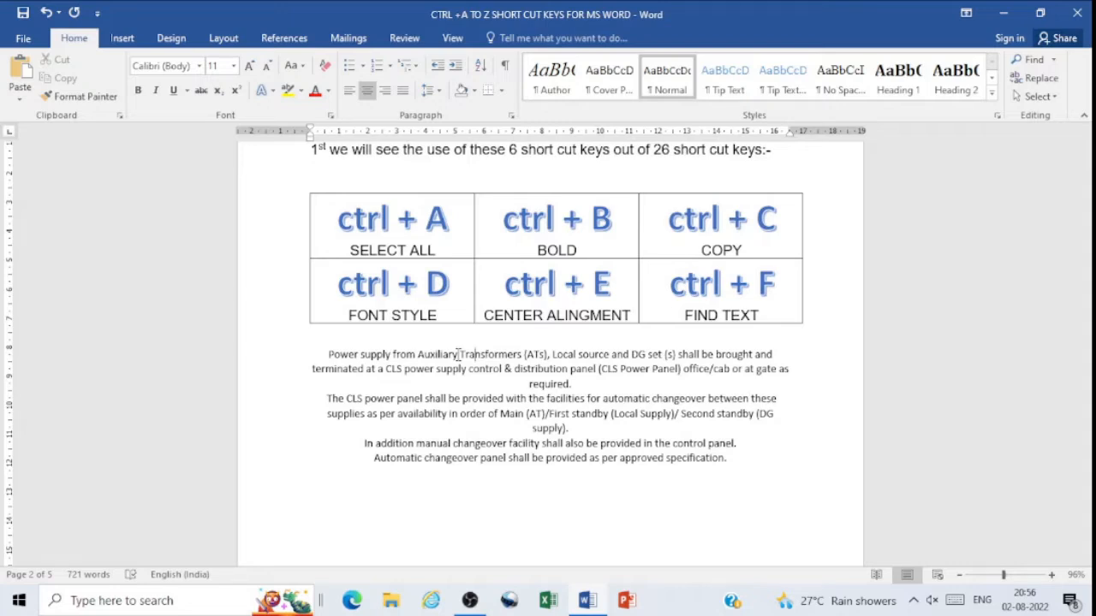
{"action": "key", "text": "ctrl+l"}
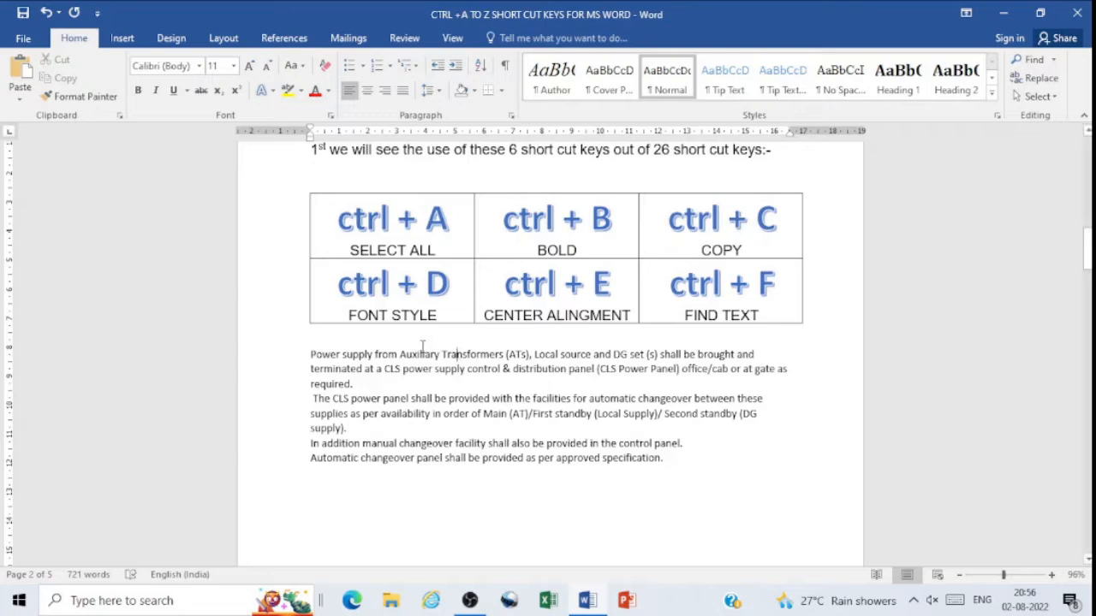
Step: Select the power supply paragraphs, open the document text search, and search for "cls"
{"action": "left_click_drag", "start_coordinate": [482, 416], "coordinate": [667, 459]}
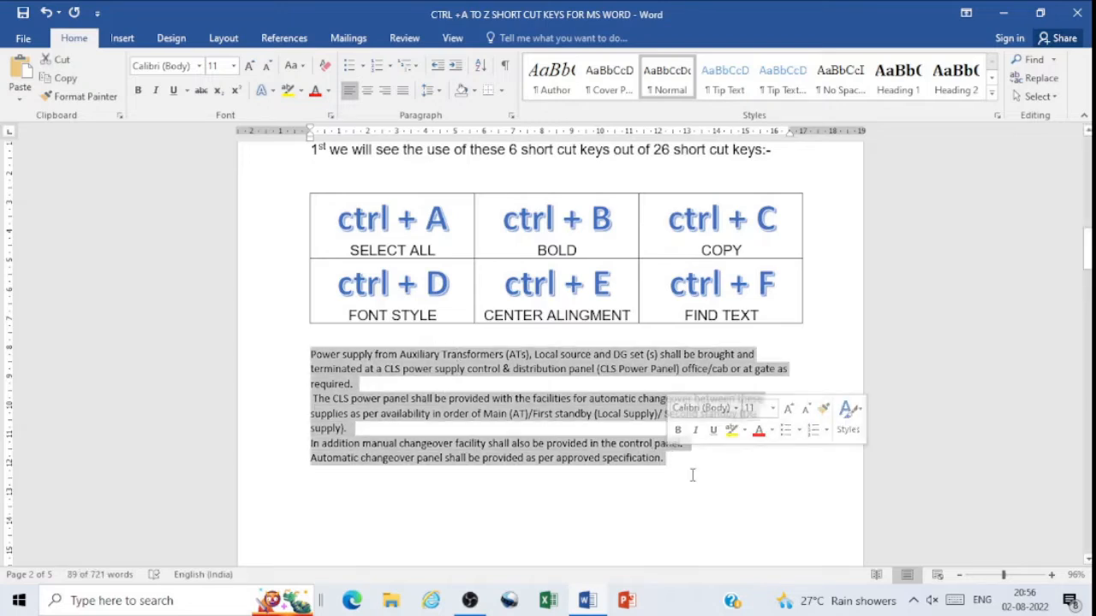
{"action": "key", "text": "ctrl+f"}
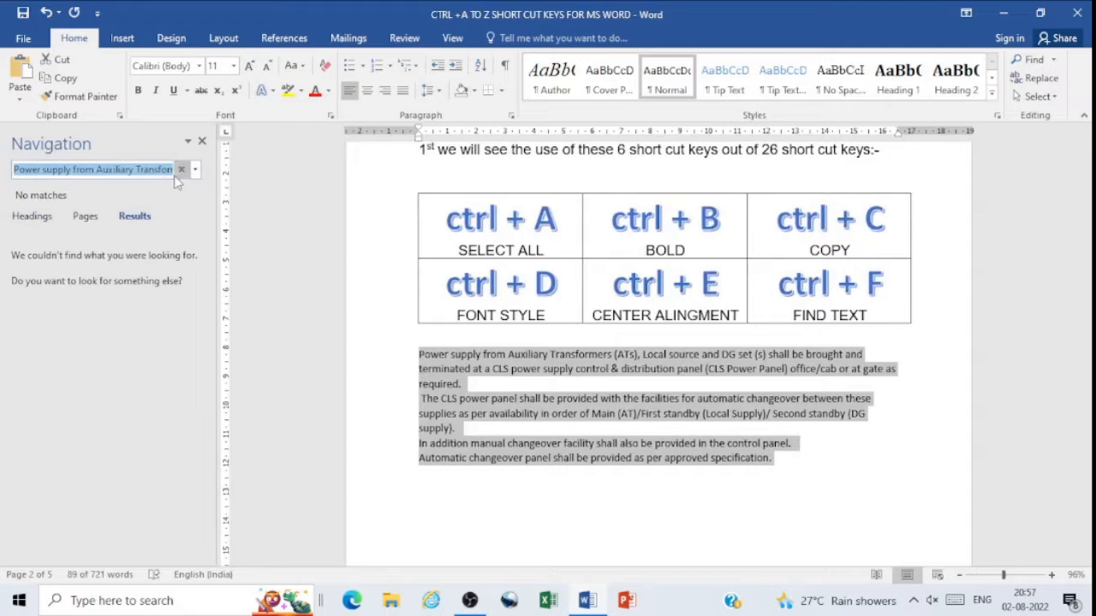
{"action": "type", "text": "c"}
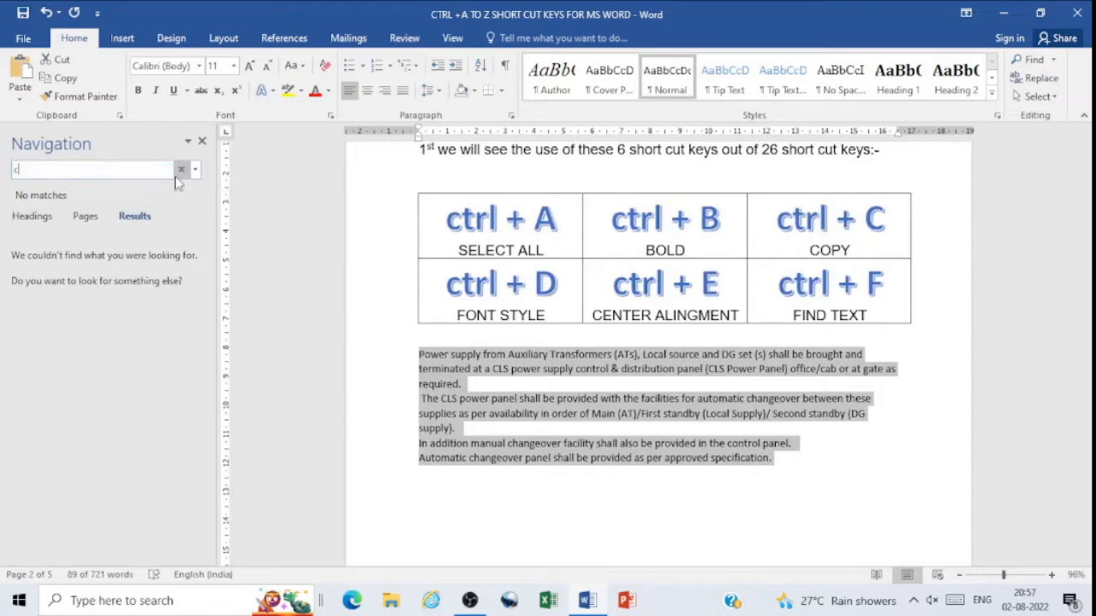
{"action": "type", "text": "ls"}
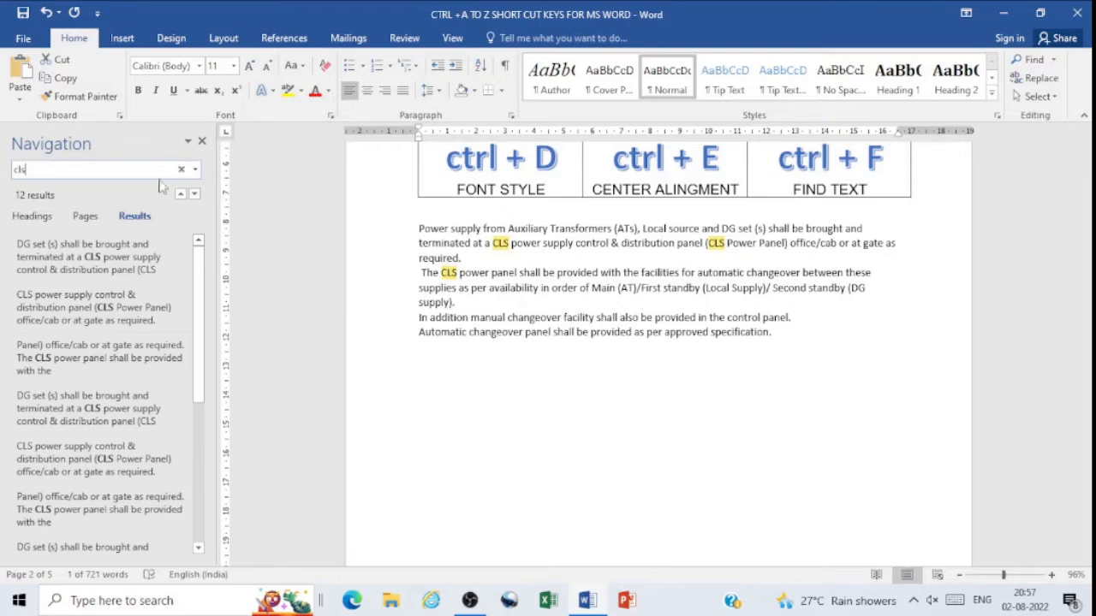
Step: Close the text search and go to the page with the Ctrl+G to Ctrl+L shortcuts table
{"action": "left_click", "coordinate": [202, 141]}
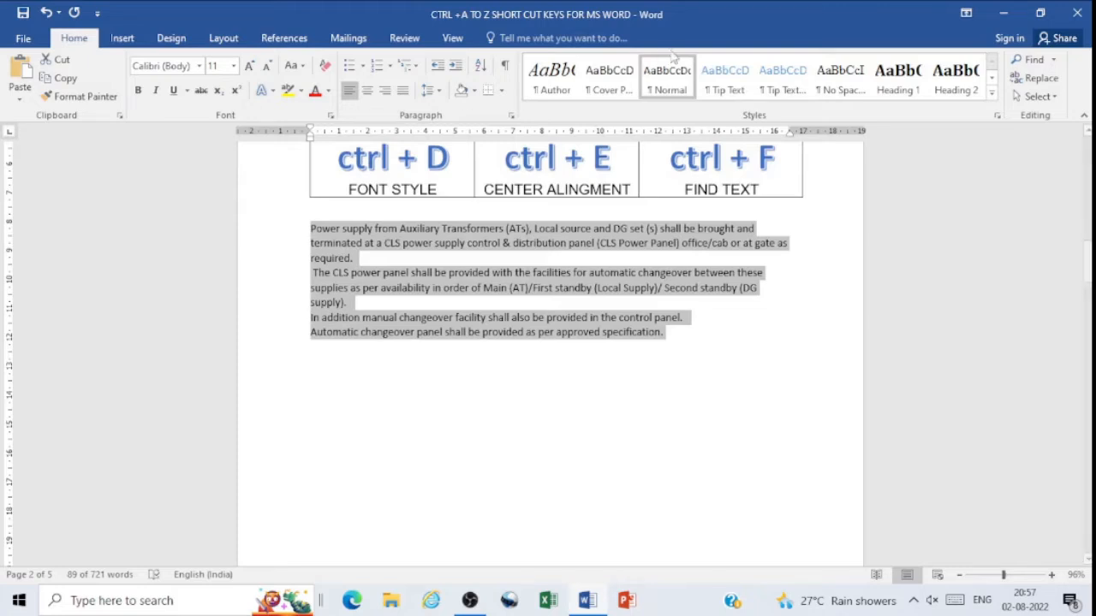
{"action": "scroll", "coordinate": [656, 213], "scroll_direction": "up", "scroll_amount": 1}
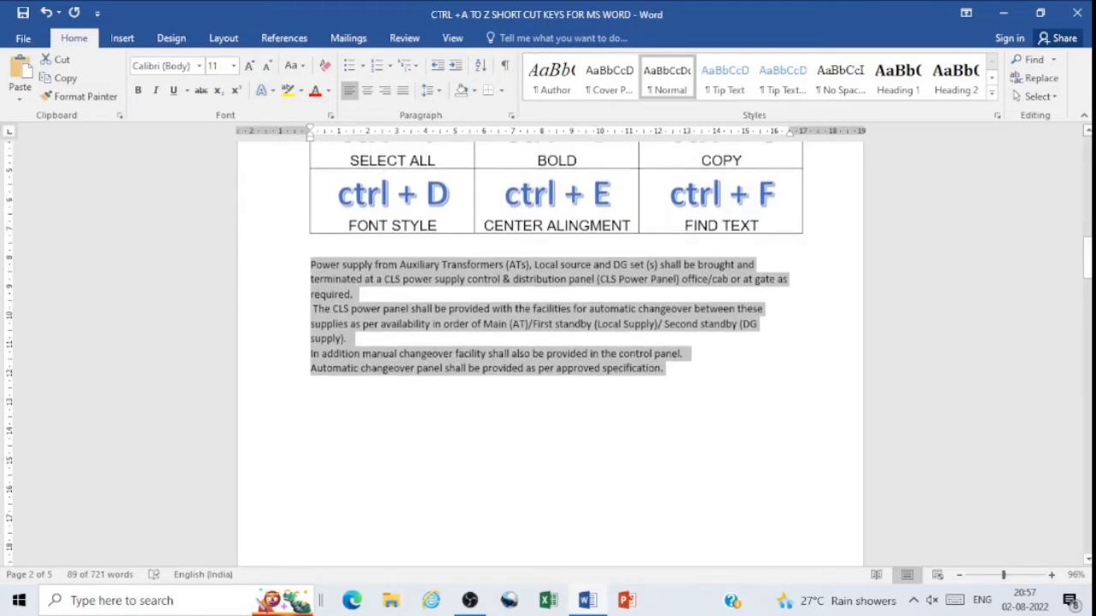
{"action": "left_click_drag", "start_coordinate": [1087, 259], "coordinate": [1084, 248]}
{"action": "scroll", "coordinate": [651, 292], "scroll_direction": "up", "scroll_amount": 3}
{"action": "scroll", "coordinate": [839, 388], "scroll_direction": "down", "scroll_amount": 3}
{"action": "left_click", "coordinate": [839, 389]}
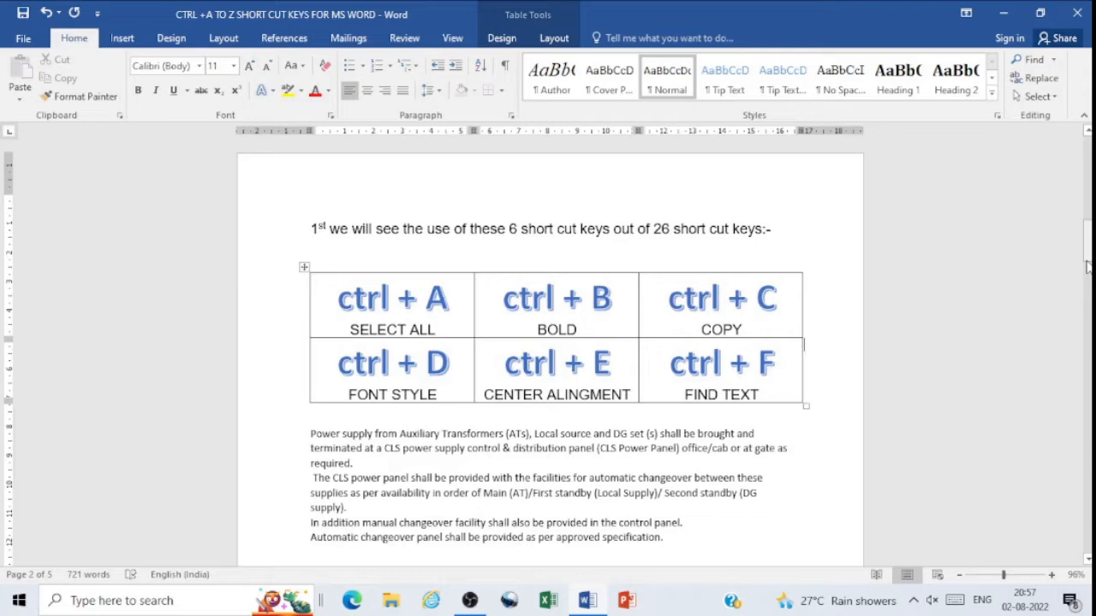
{"action": "scroll", "coordinate": [1087, 267], "scroll_direction": "down", "scroll_amount": 2}
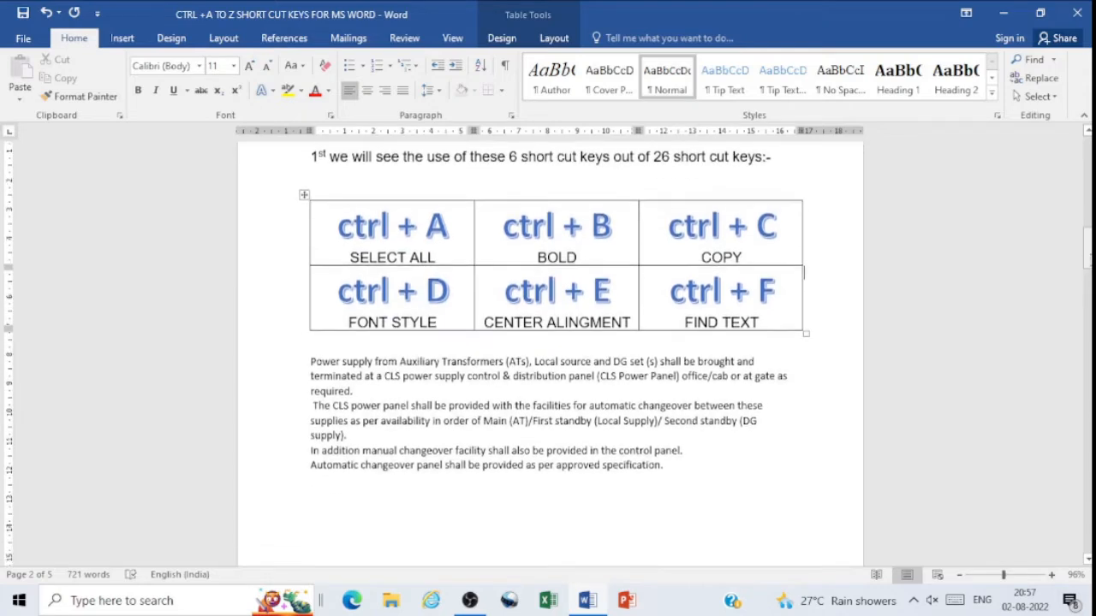
{"action": "left_click_drag", "start_coordinate": [1087, 279], "coordinate": [1088, 348]}
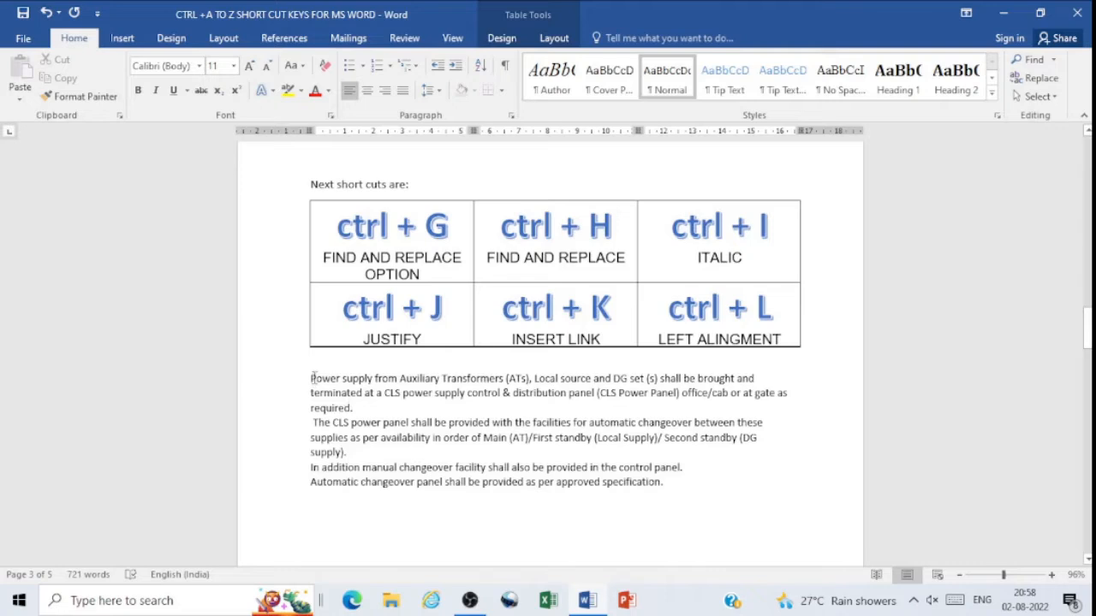
Step: Select the first power supply paragraph below the table, use Go To to jump to section 1, and close the dialog
{"action": "left_click_drag", "start_coordinate": [313, 377], "coordinate": [365, 405]}
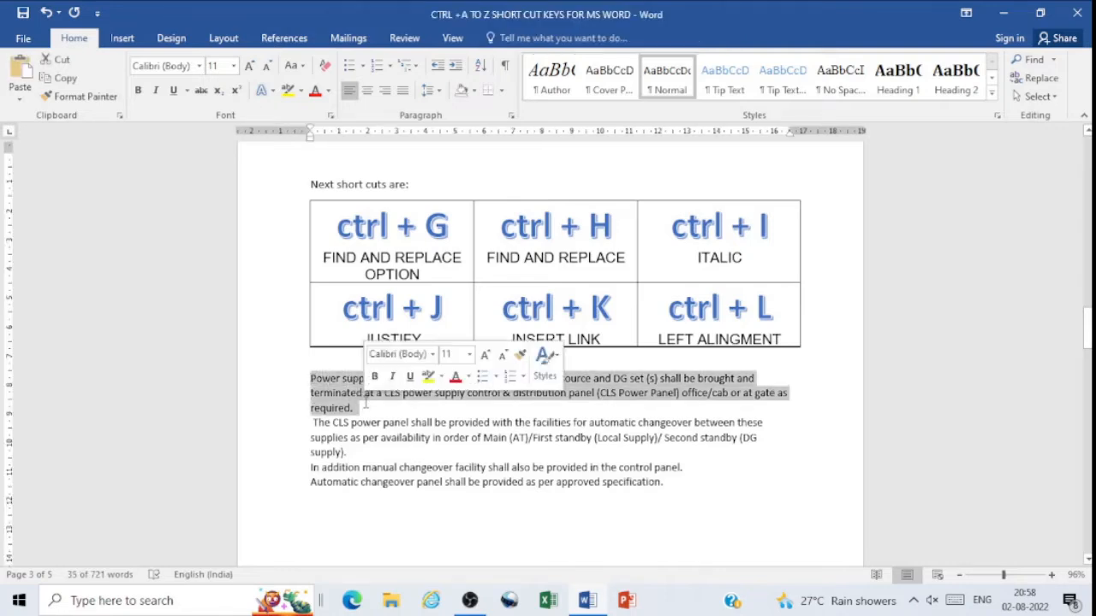
{"action": "key", "text": "ctrl+g"}
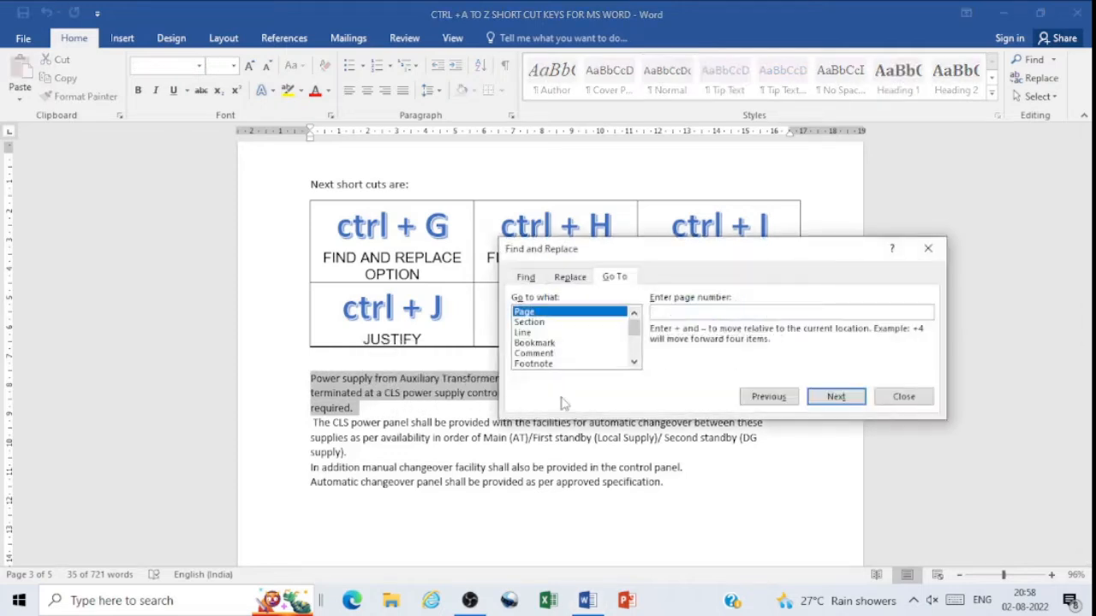
{"action": "left_click", "coordinate": [541, 325]}
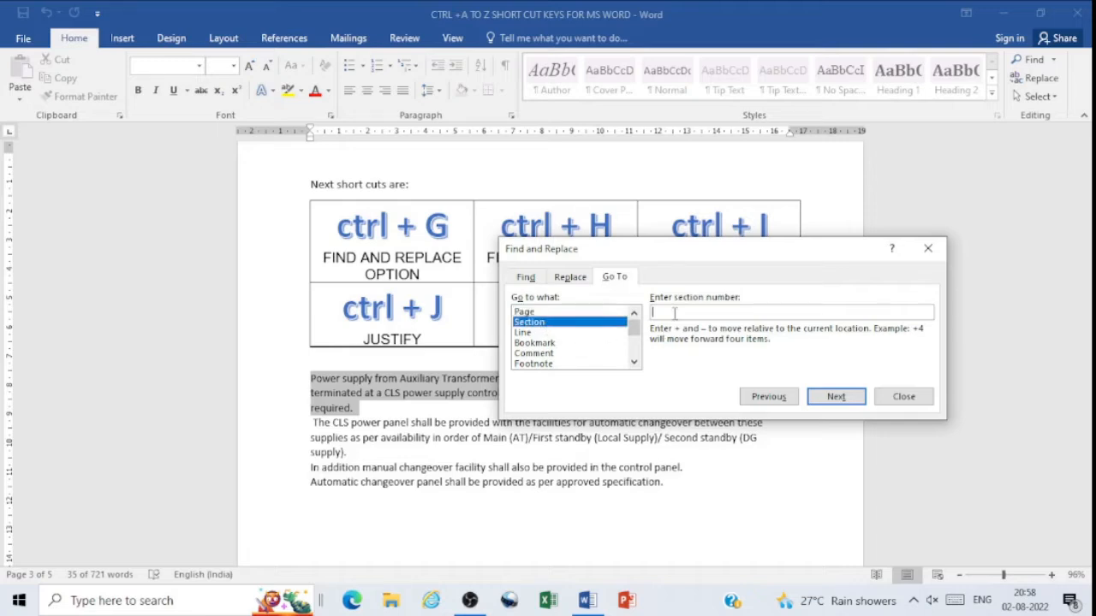
{"action": "type", "text": "1"}
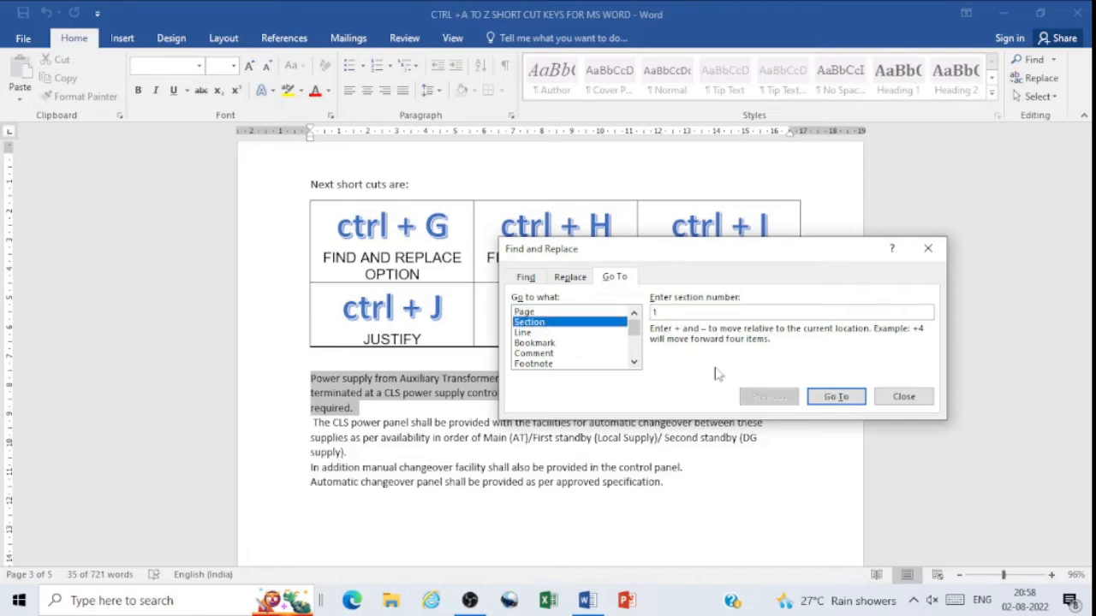
{"action": "left_click", "coordinate": [835, 397]}
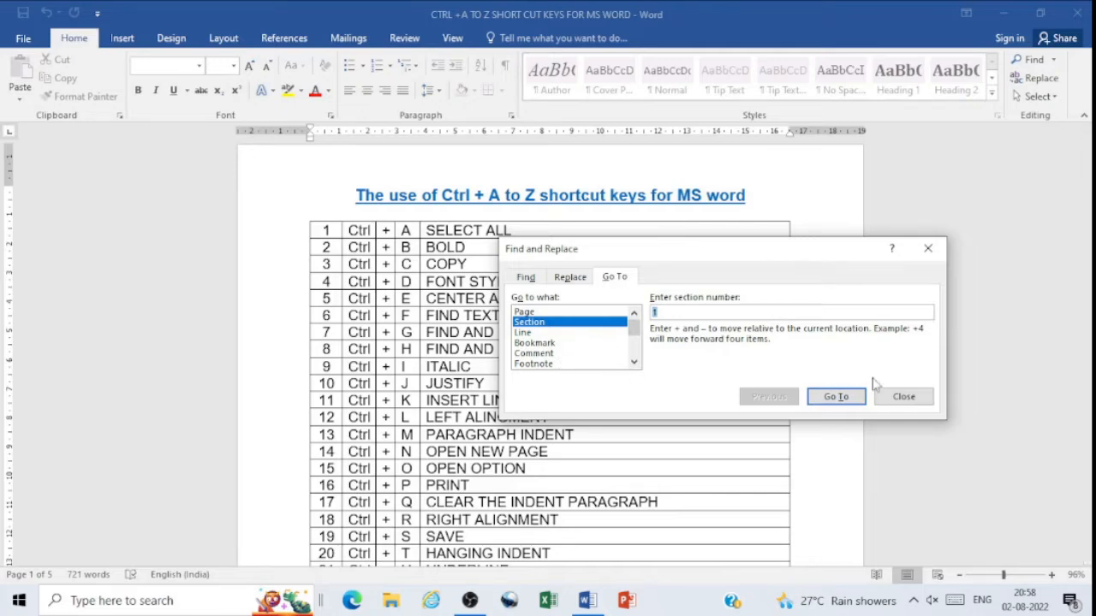
{"action": "left_click", "coordinate": [901, 396]}
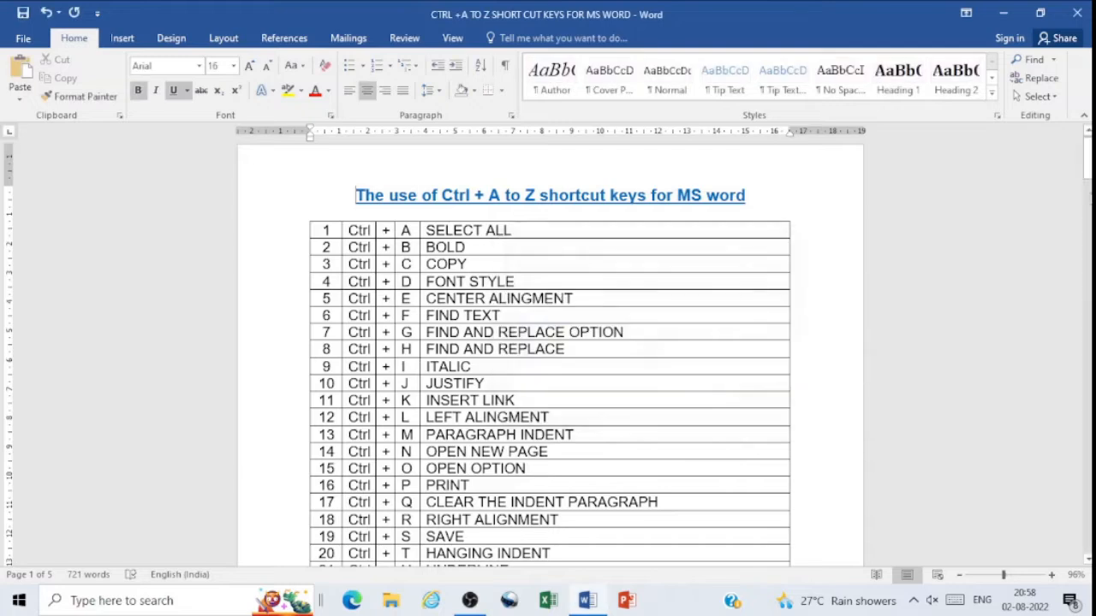
Step: Select all power supply paragraphs under the Ctrl+G to Ctrl+L table and open Find and Replace, placed clear of the text
{"action": "left_click_drag", "start_coordinate": [1087, 169], "coordinate": [1088, 327]}
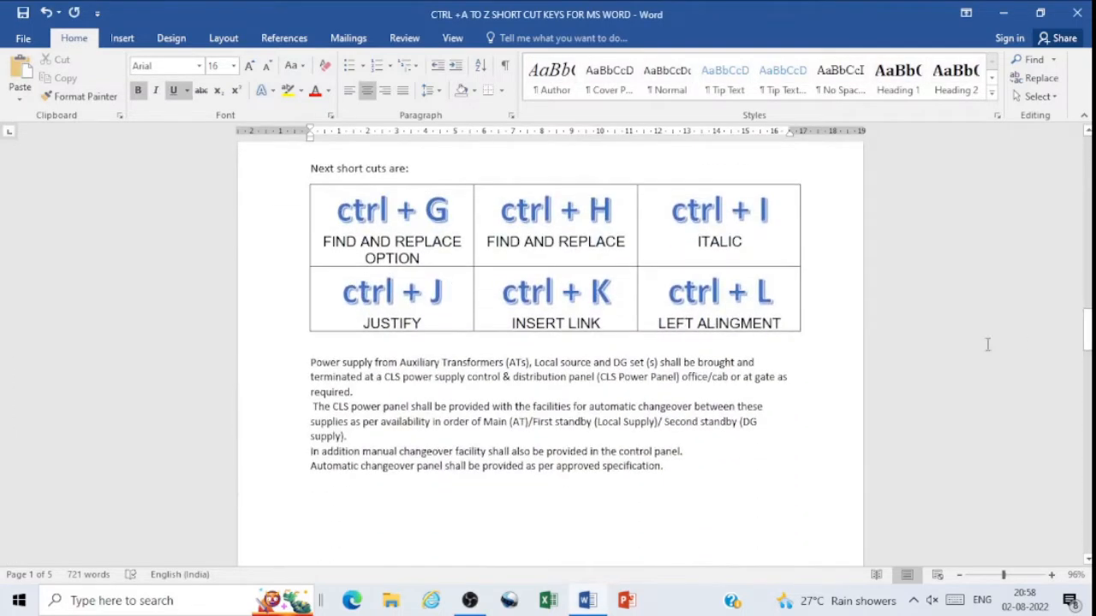
{"action": "left_click_drag", "start_coordinate": [310, 362], "coordinate": [658, 448]}
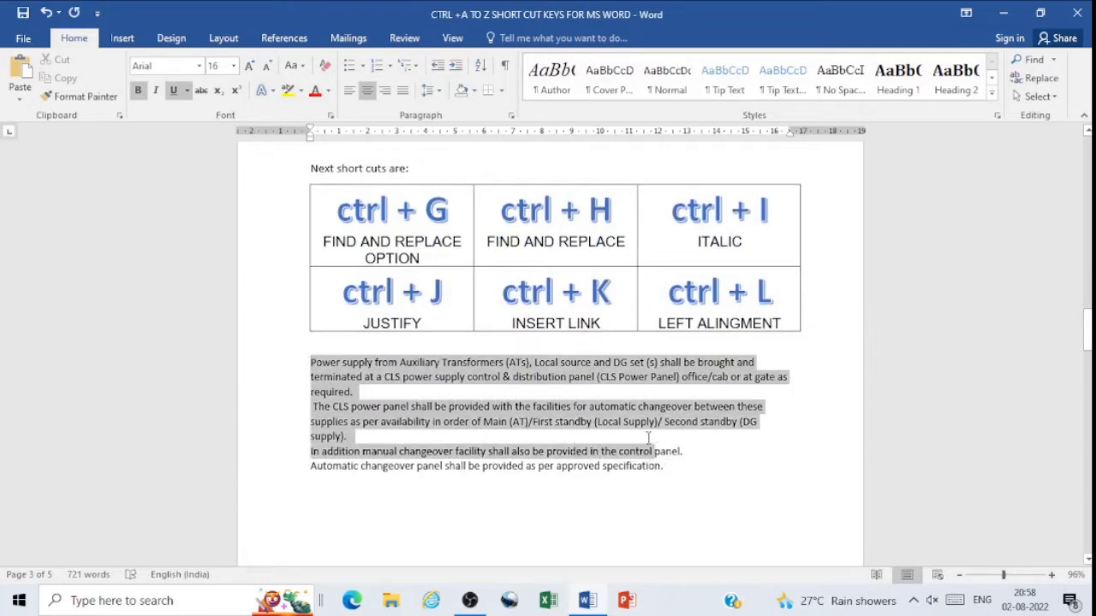
{"action": "left_click", "coordinate": [480, 408]}
{"action": "left_click_drag", "start_coordinate": [310, 362], "coordinate": [676, 472]}
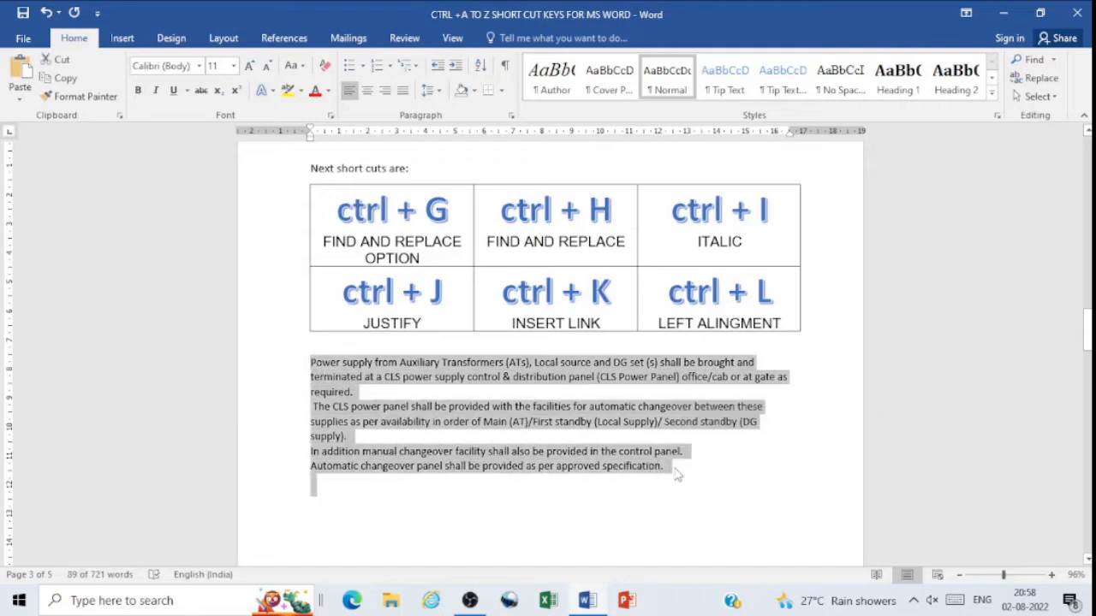
{"action": "key", "text": "ctrl+h"}
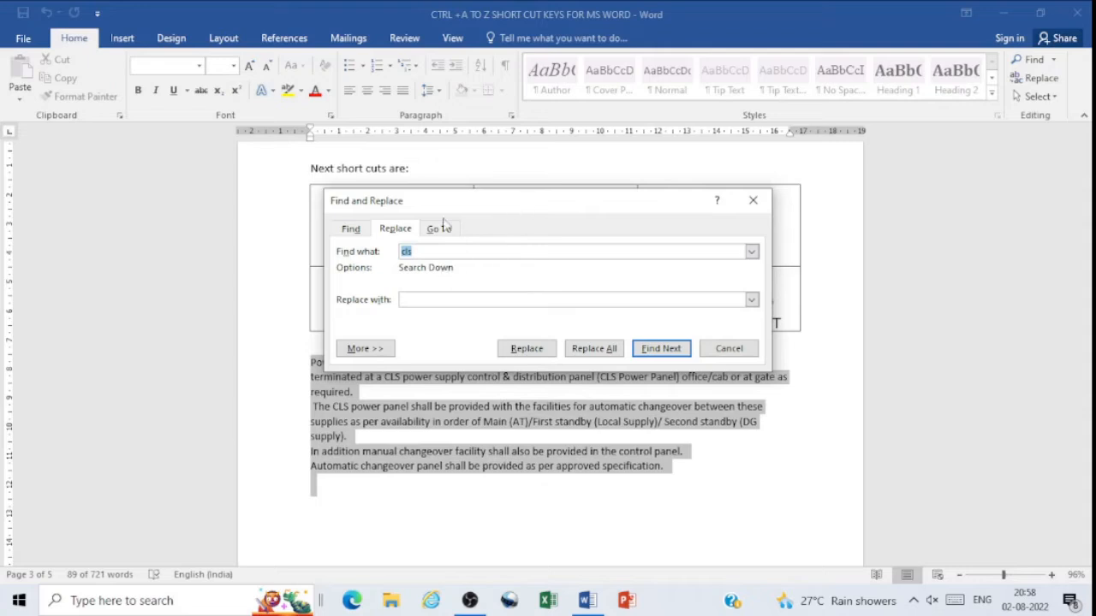
{"action": "left_click", "coordinate": [351, 230]}
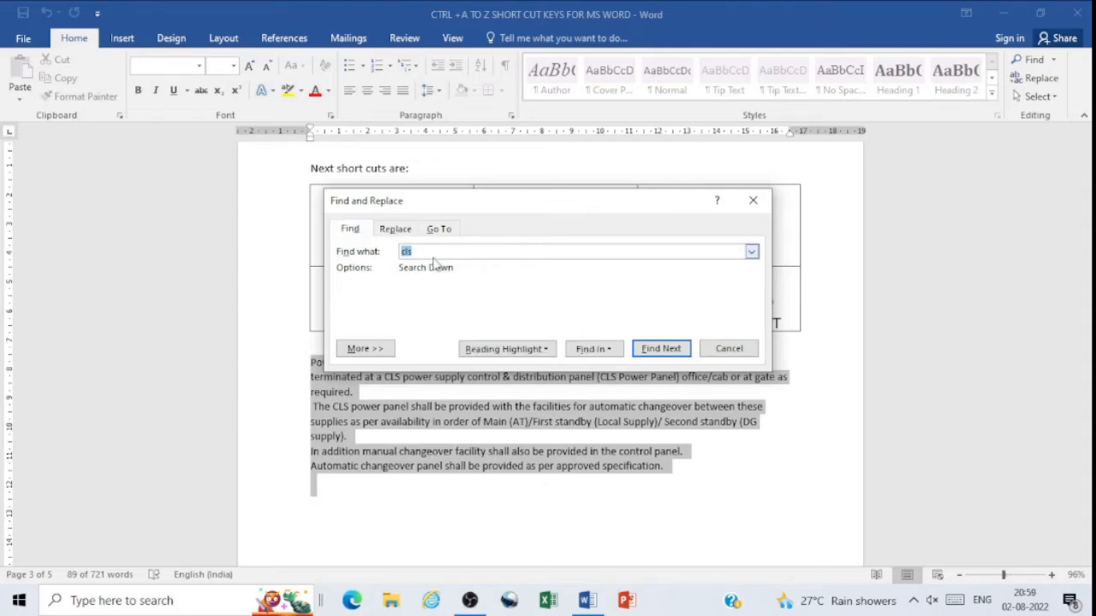
{"action": "left_click_drag", "start_coordinate": [512, 216], "coordinate": [709, 155]}
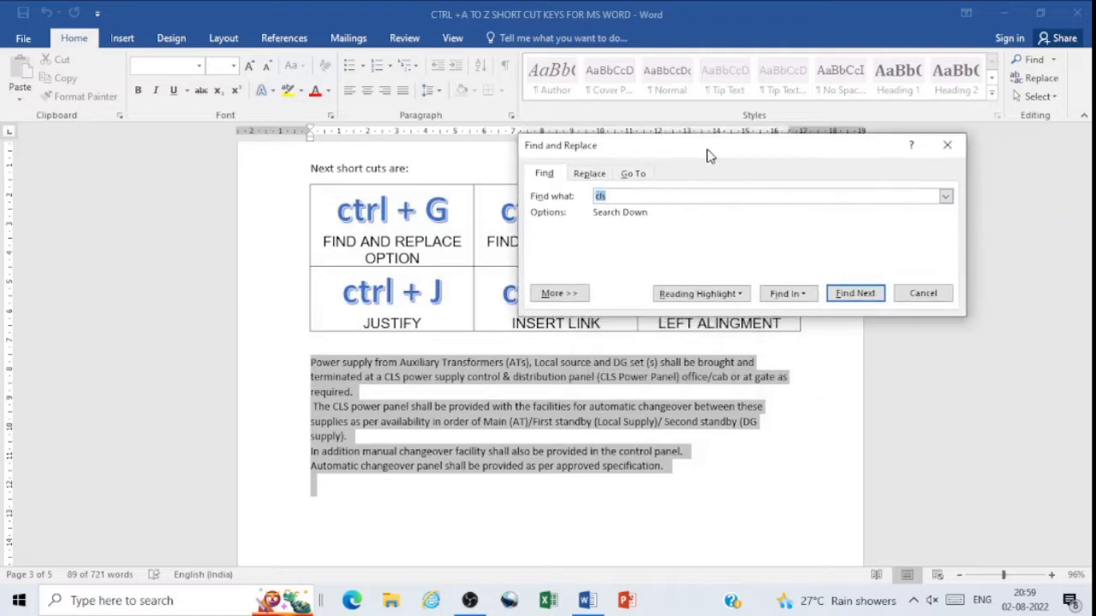
Step: Set up a replacement of "cls" with "colour light signal"
{"action": "left_click", "coordinate": [590, 174]}
{"action": "left_click", "coordinate": [622, 244]}
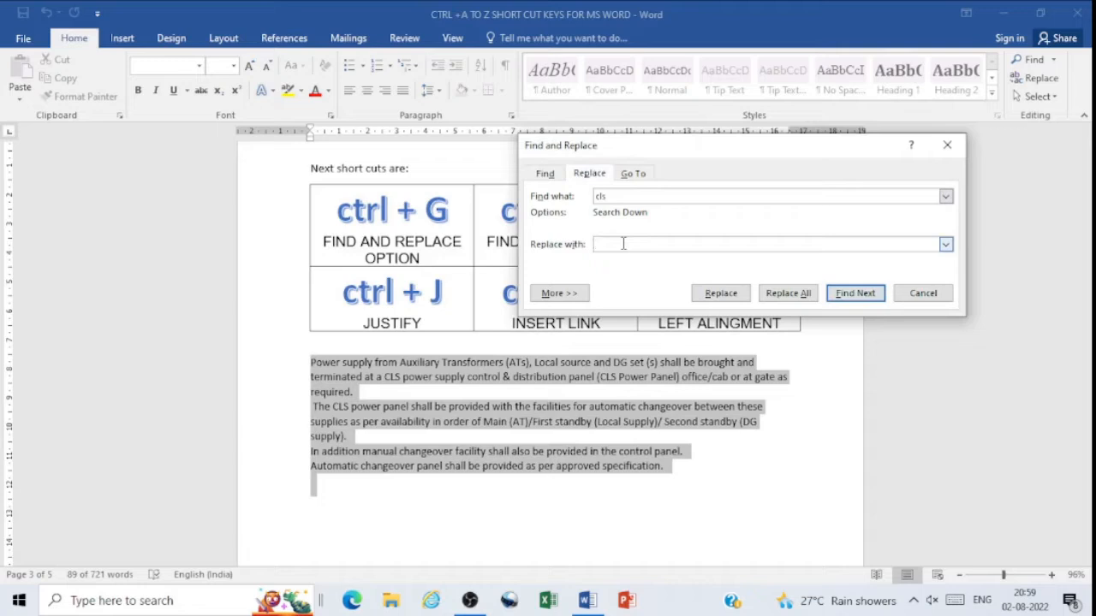
{"action": "type", "text": "colour light signal"}
Step: Step through the occurrences of "cls" in the selected paragraphs without continuing the search beyond the selection
{"action": "left_click", "coordinate": [854, 294]}
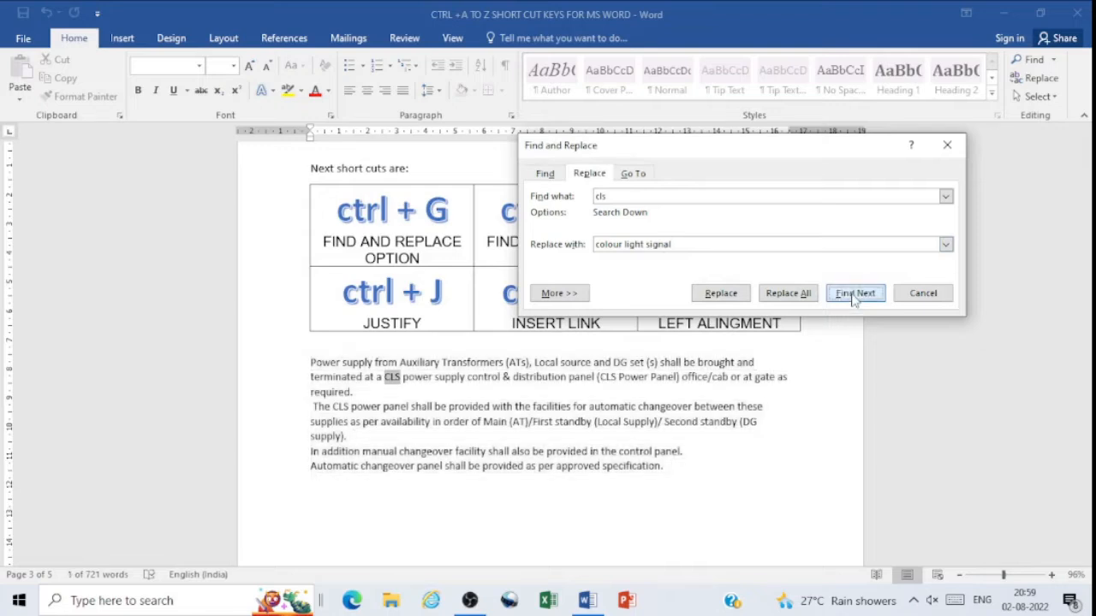
{"action": "left_click", "coordinate": [854, 294]}
{"action": "left_click", "coordinate": [854, 293]}
{"action": "left_click", "coordinate": [854, 293]}
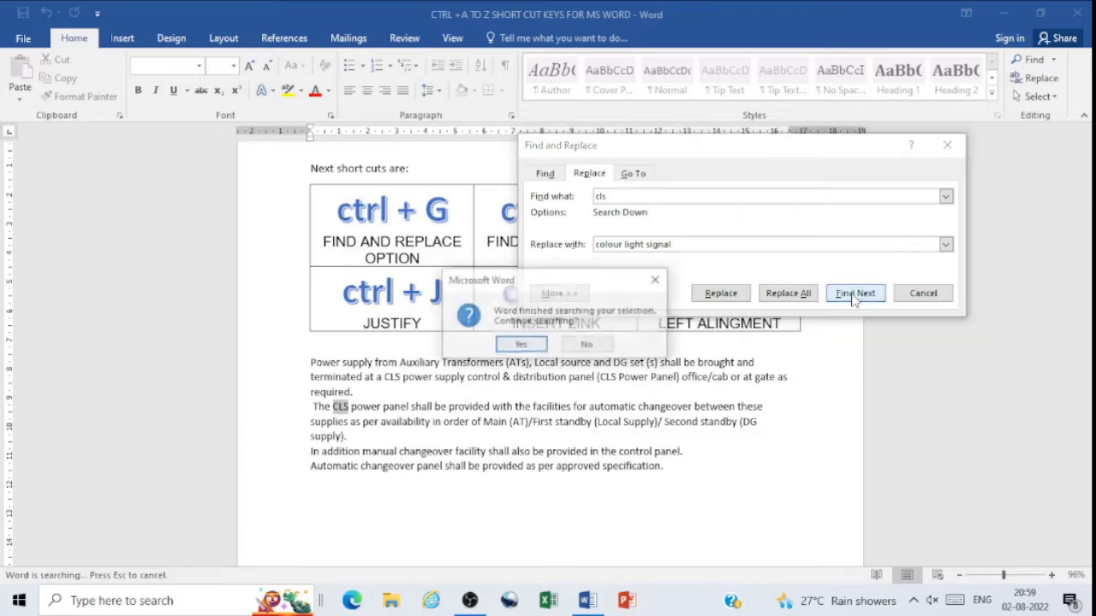
{"action": "left_click", "coordinate": [658, 282]}
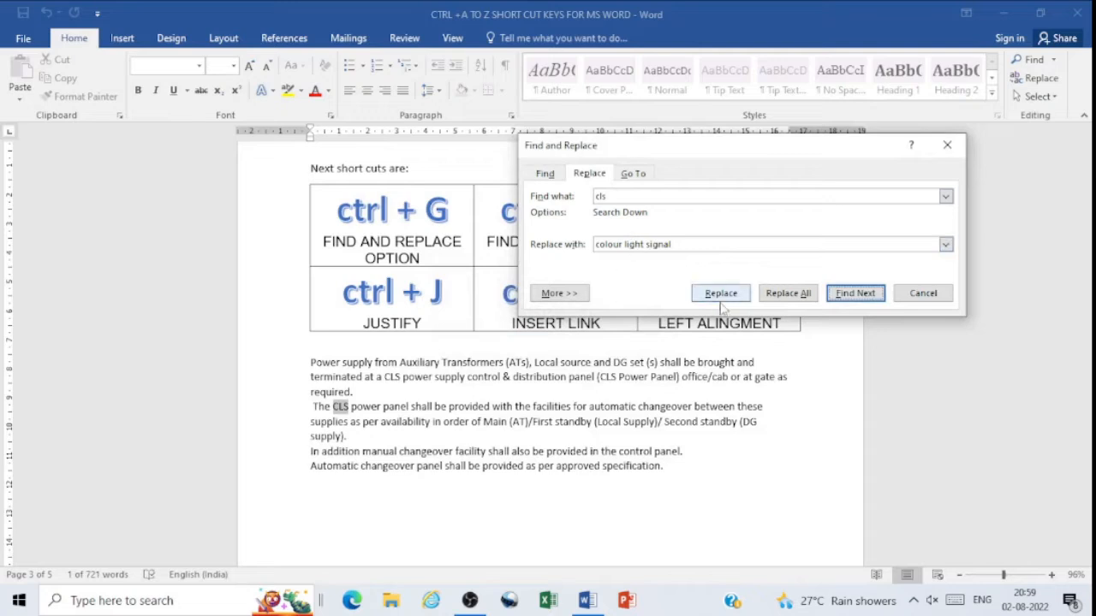
Step: Replace every "cls" with "colour light signal" throughout the document, continuing from the beginning, and close Find and Replace
{"action": "left_click", "coordinate": [787, 294]}
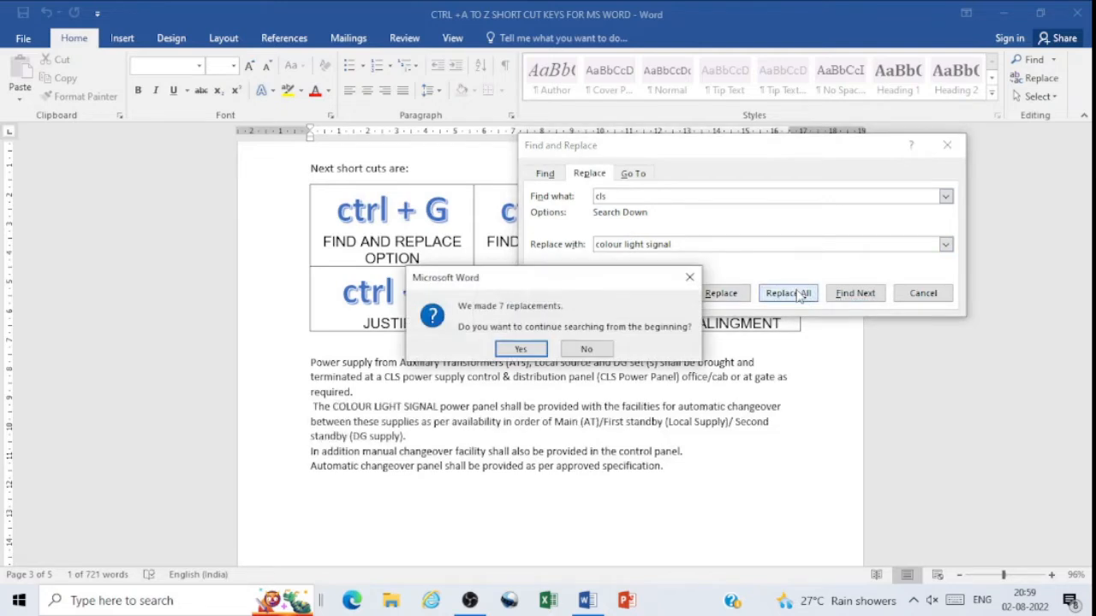
{"action": "left_click", "coordinate": [546, 353]}
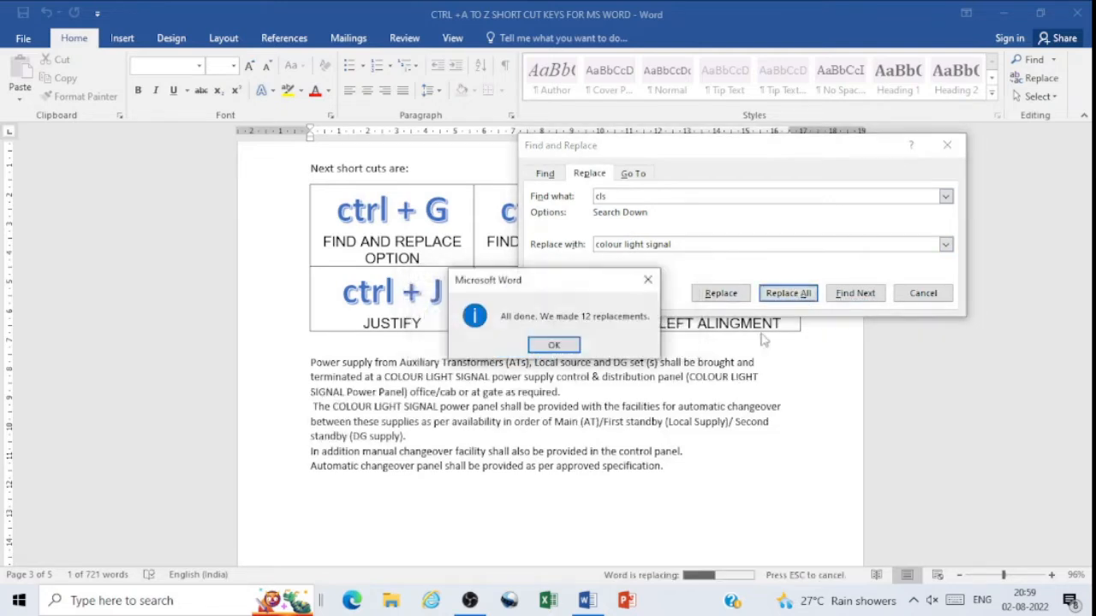
{"action": "left_click", "coordinate": [570, 347]}
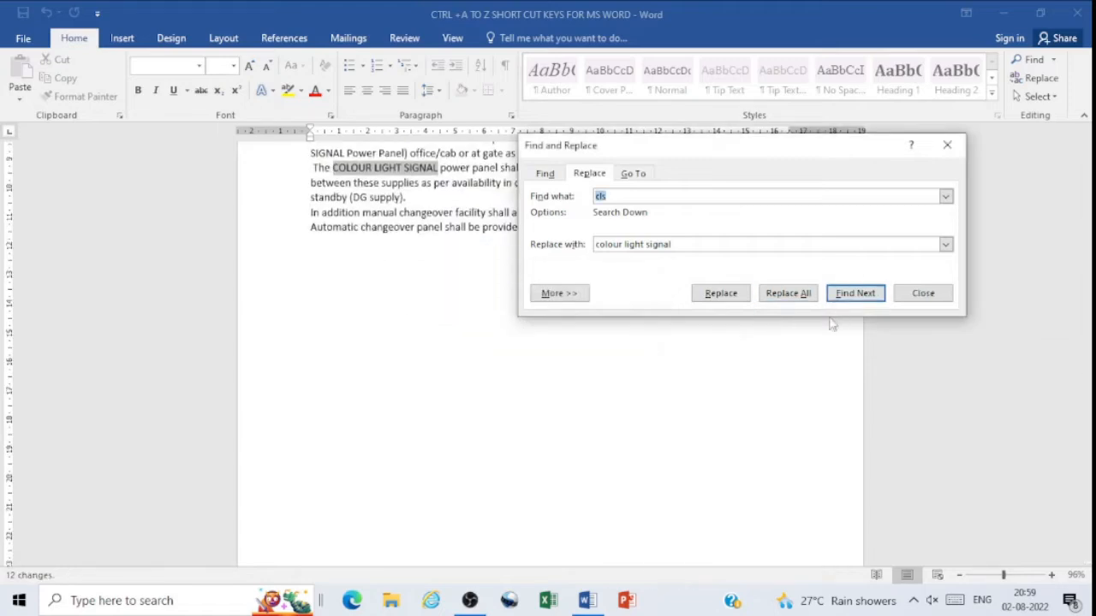
{"action": "left_click", "coordinate": [950, 154]}
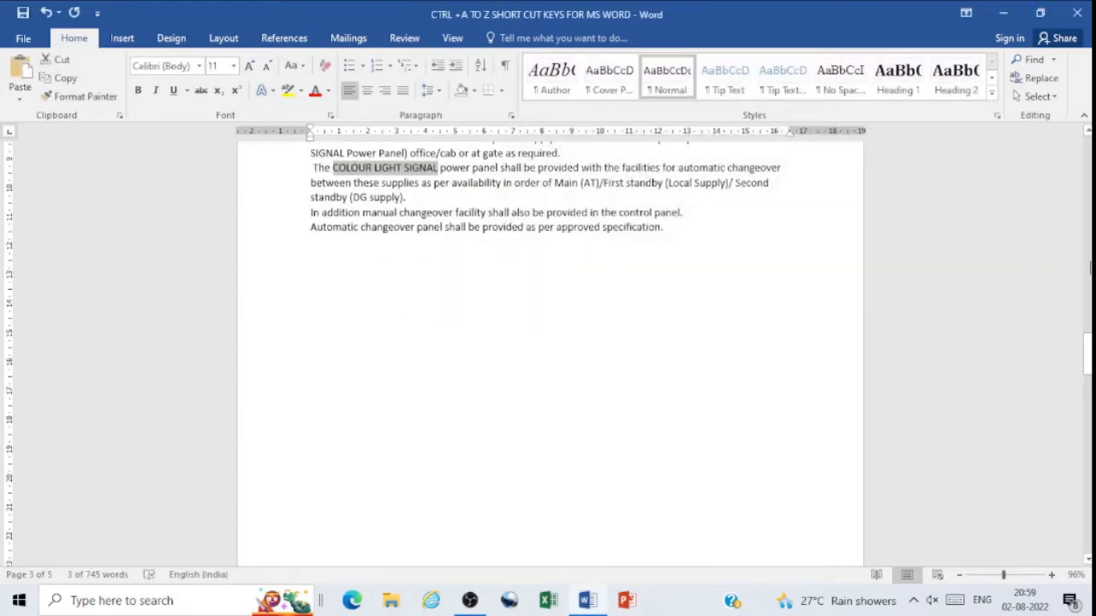
Step: Select the power supply paragraphs below the Ctrl+G to Ctrl+L table, make them italic, and remove the italic again
{"action": "mouse_move", "coordinate": [1088, 352]}
{"action": "left_mouse_down"}
{"action": "mouse_move", "coordinate": [1087, 317]}
{"action": "mouse_move", "coordinate": [1087, 333]}
{"action": "left_mouse_up"}
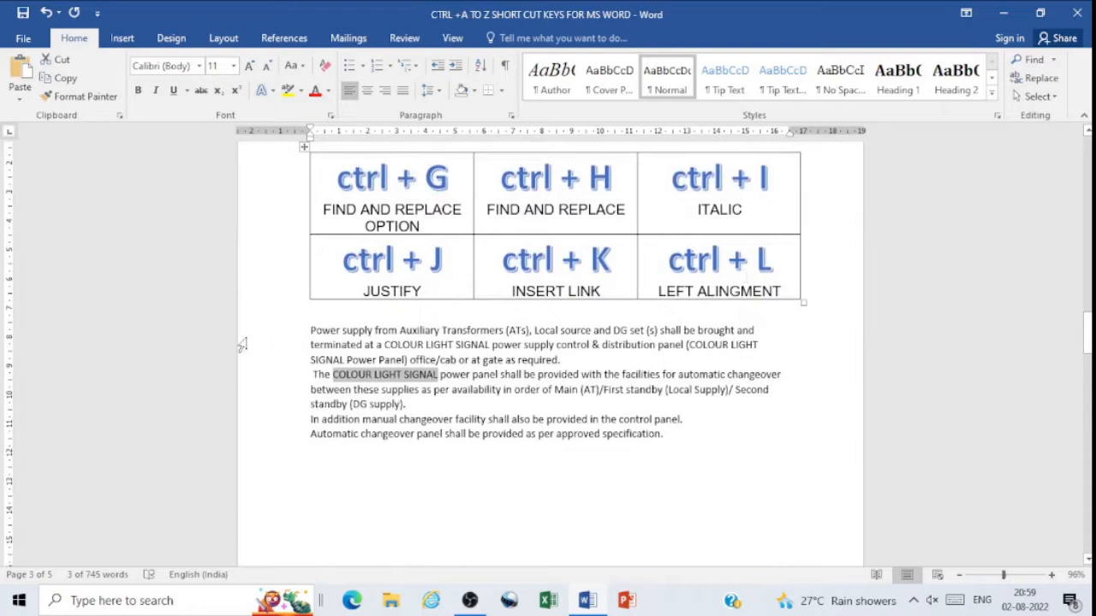
{"action": "left_click", "coordinate": [311, 334]}
{"action": "left_click_drag", "start_coordinate": [311, 332], "coordinate": [692, 434]}
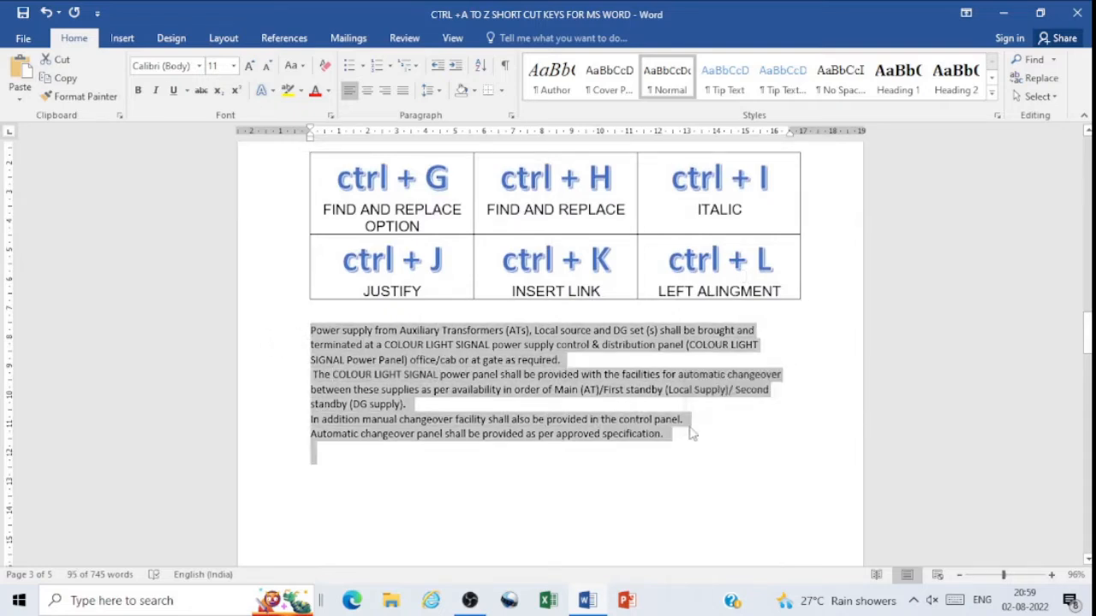
{"action": "key", "text": "ctrl+i"}
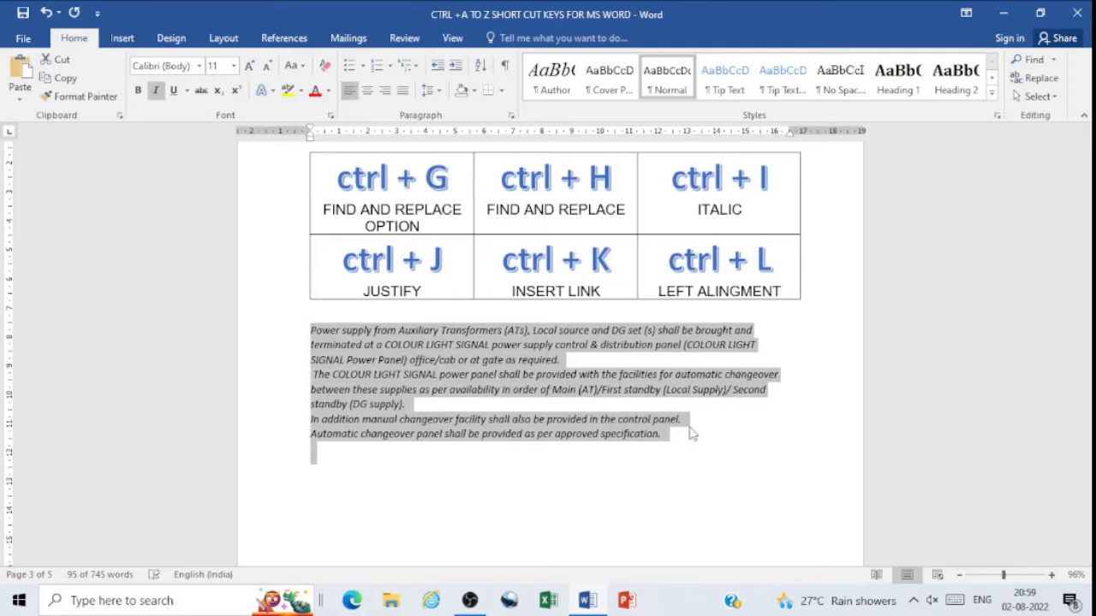
{"action": "key", "text": "ctrl+i"}
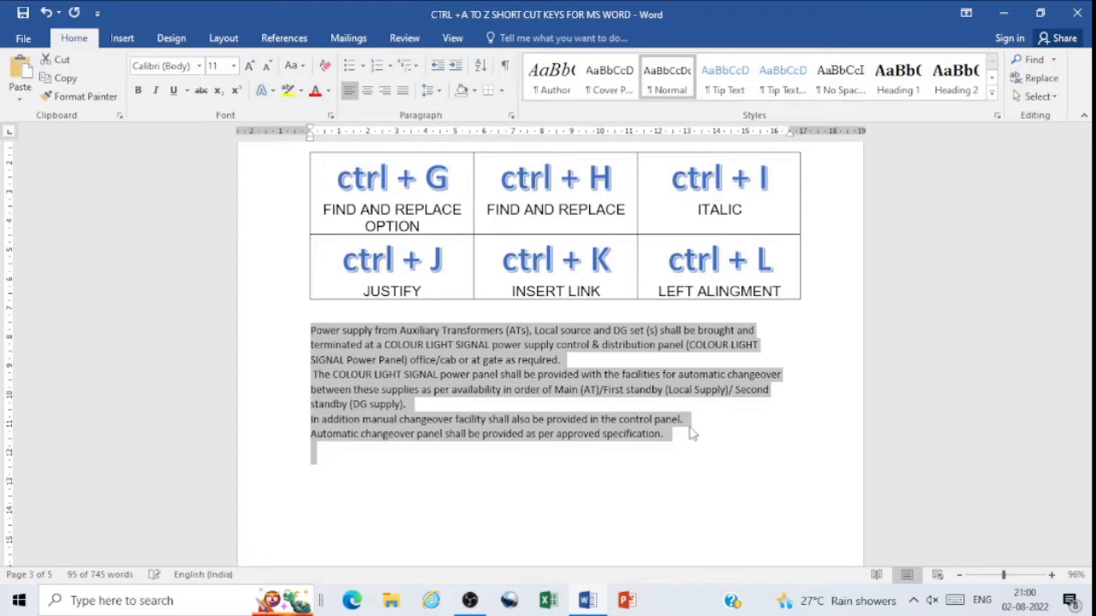
Step: Justify the selected power supply paragraphs, switch them to left alignment, and justify them again
{"action": "key", "text": "ctrl+j"}
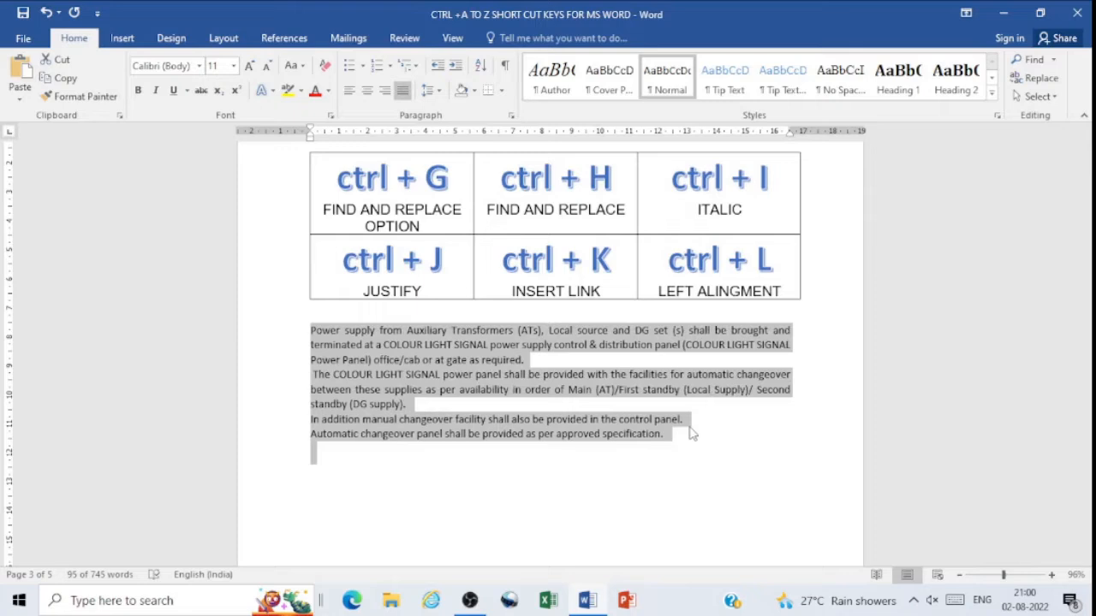
{"action": "key", "text": "ctrl+l"}
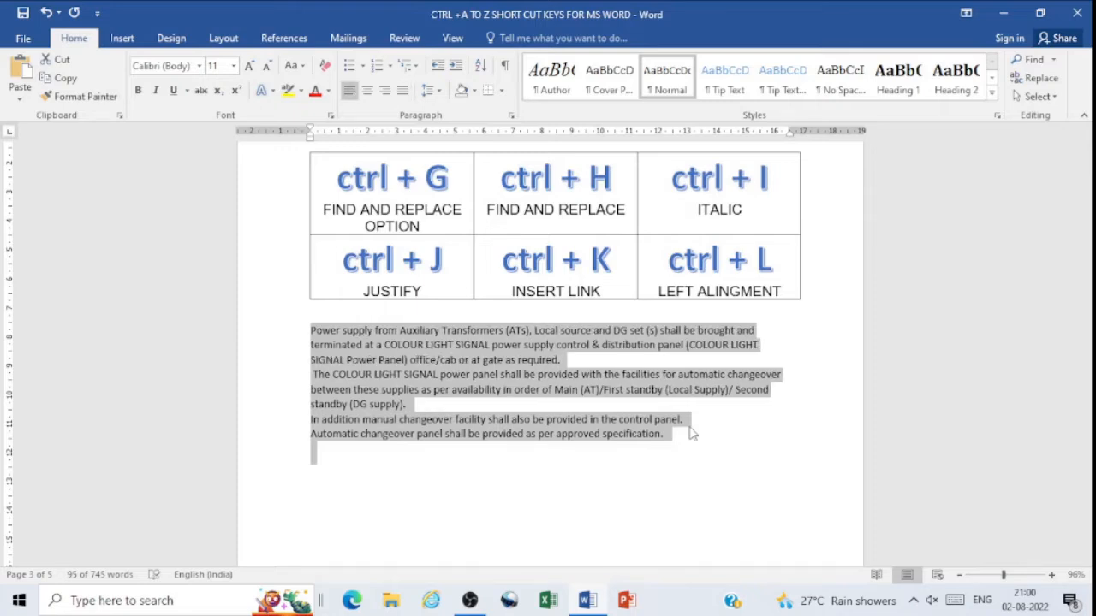
{"action": "key", "text": "ctrl+j"}
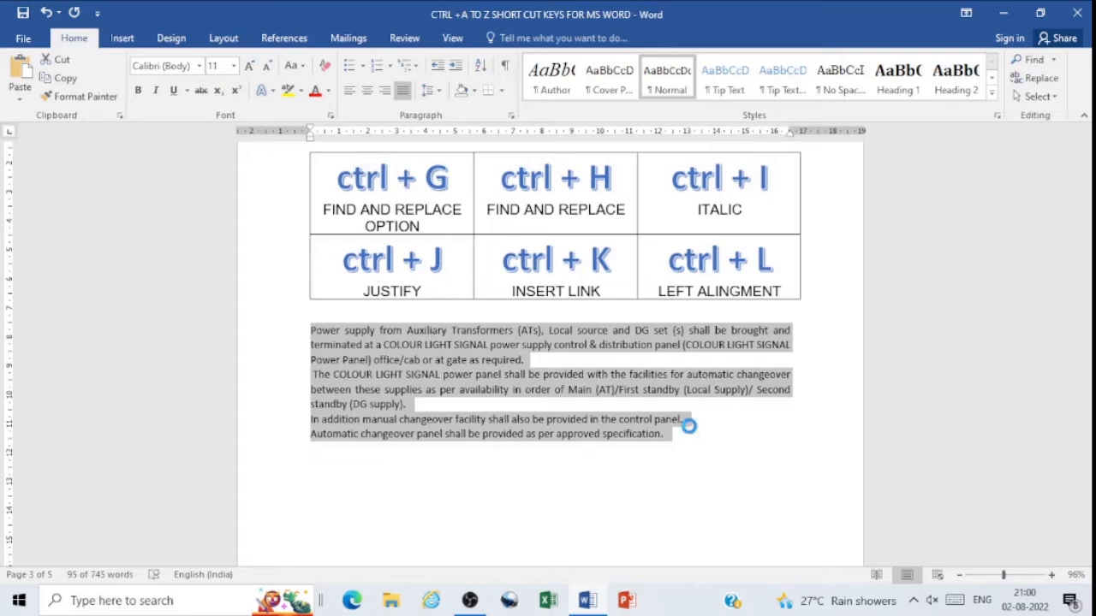
Step: Open the Insert Hyperlink dialog for the selected power supply paragraphs and close it without adding a link
{"action": "key", "text": "ctrl+k"}
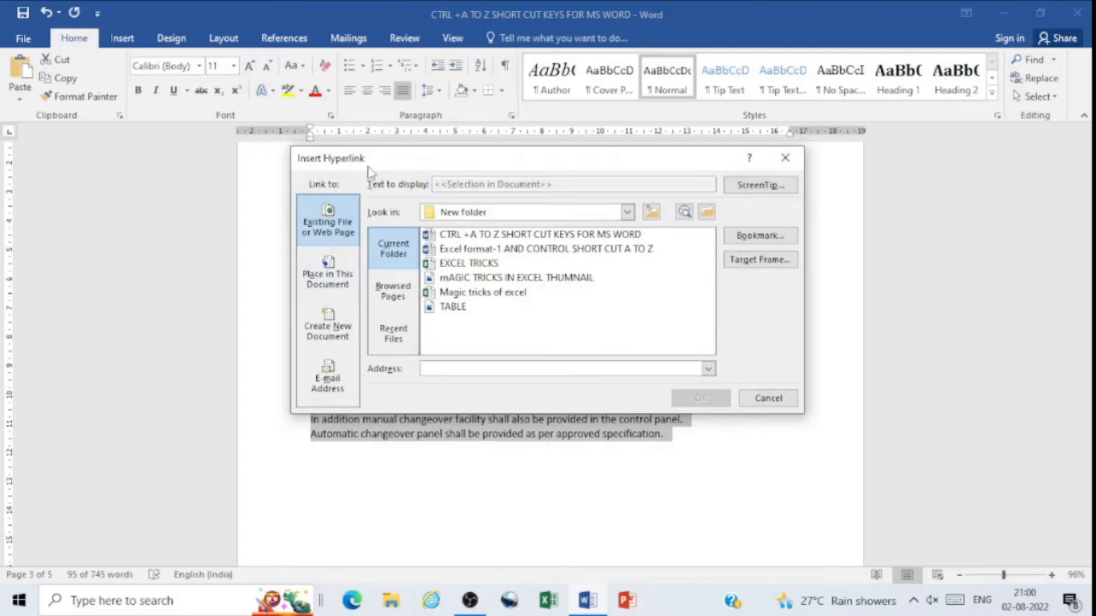
{"action": "left_click_drag", "start_coordinate": [510, 164], "coordinate": [595, 167]}
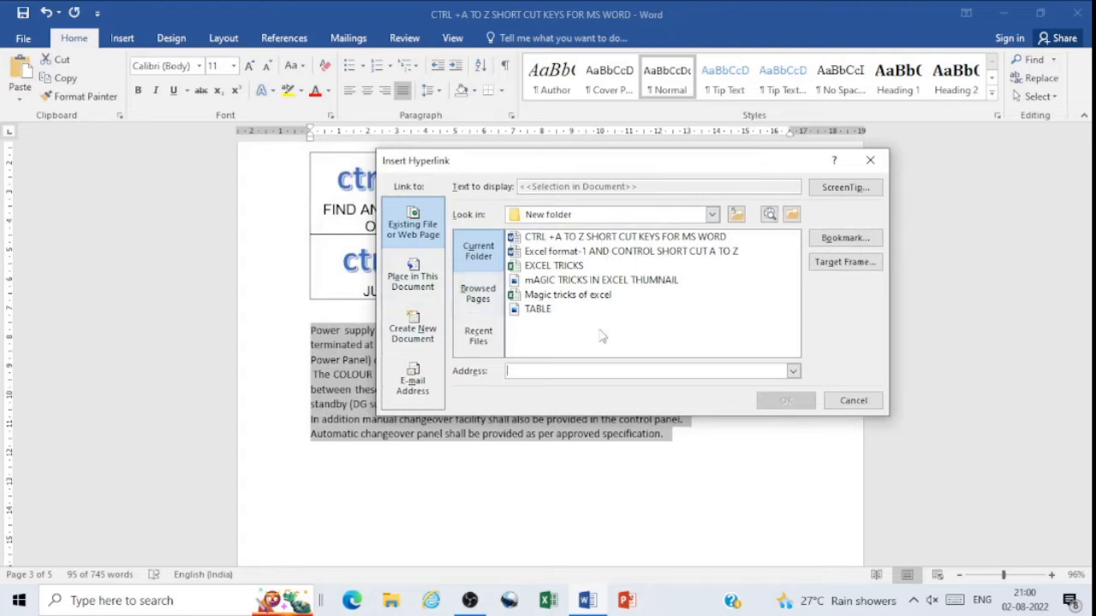
{"action": "left_click", "coordinate": [852, 400]}
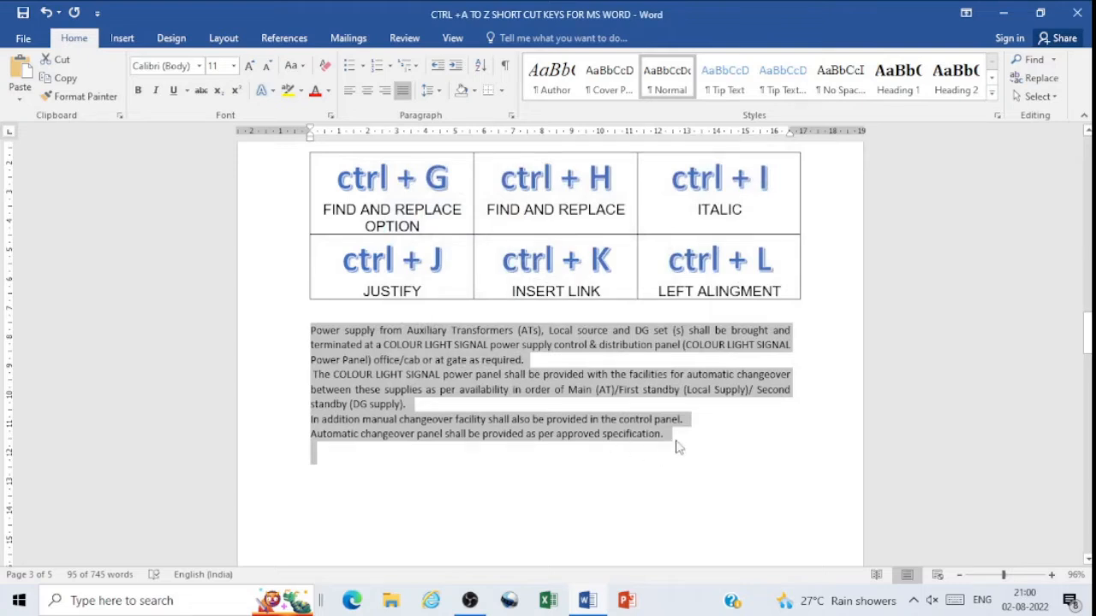
Step: Left-align the selected power supply paragraphs, justify them, switch back to left alignment, and deselect the text
{"action": "key", "text": "ctrl+l"}
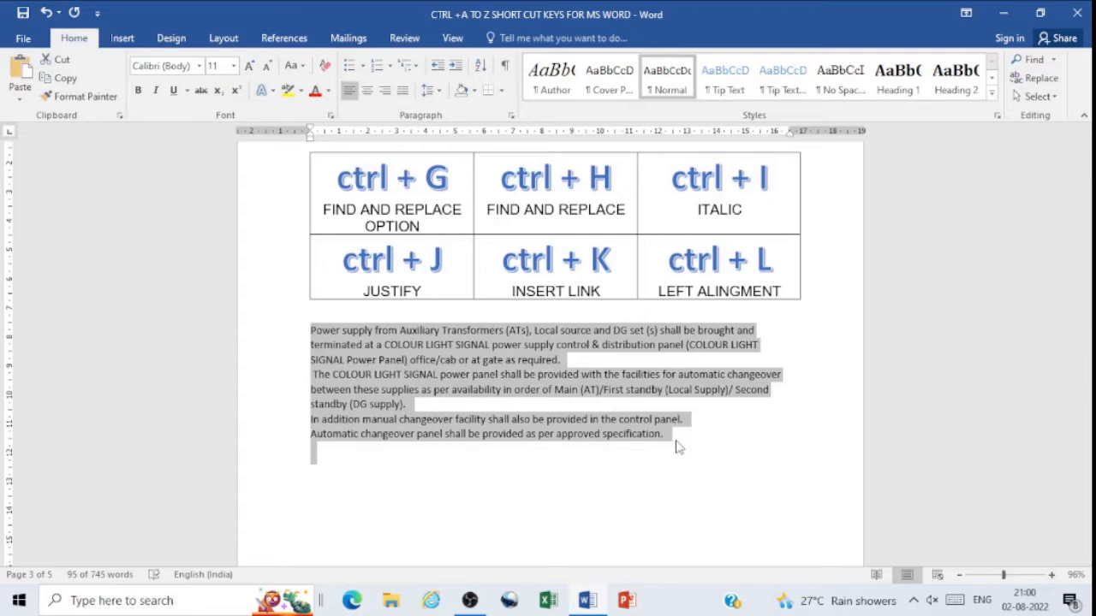
{"action": "key", "text": "ctrl+j"}
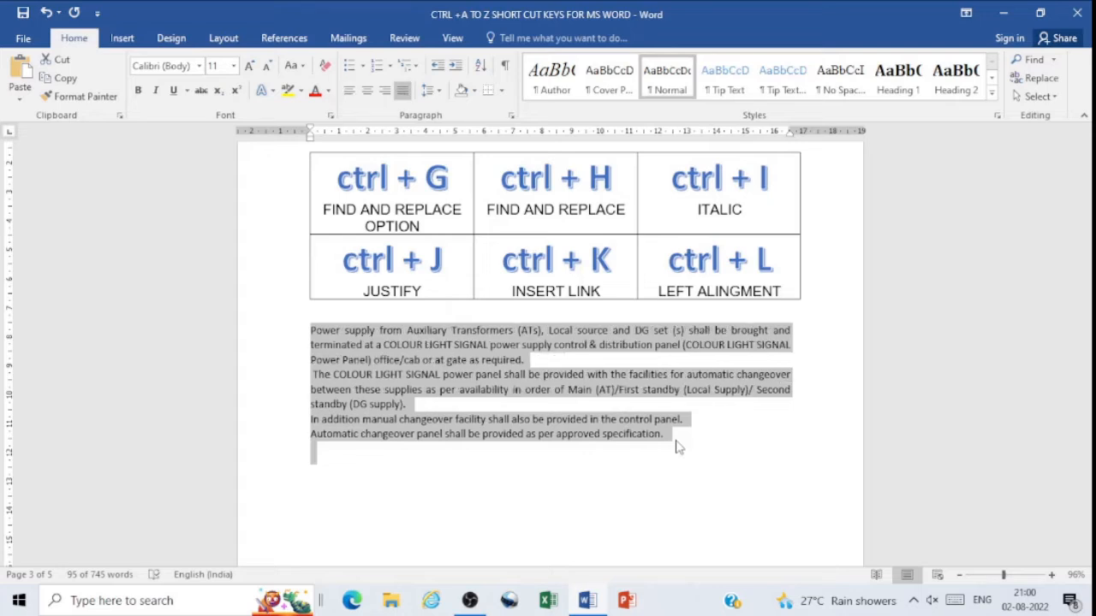
{"action": "key", "text": "ctrl+l"}
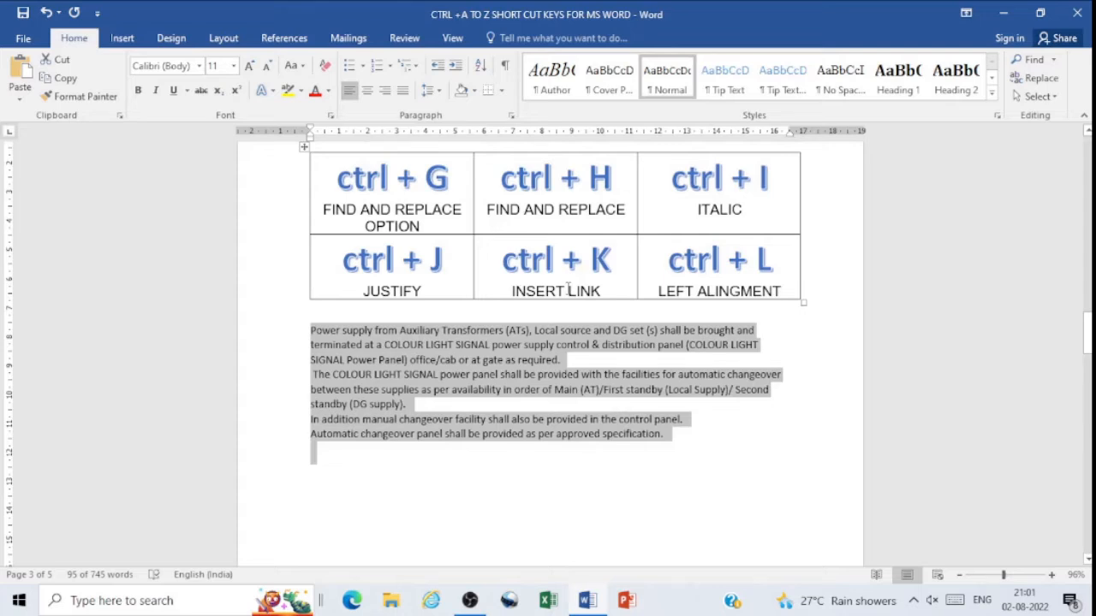
{"action": "left_click", "coordinate": [768, 456]}
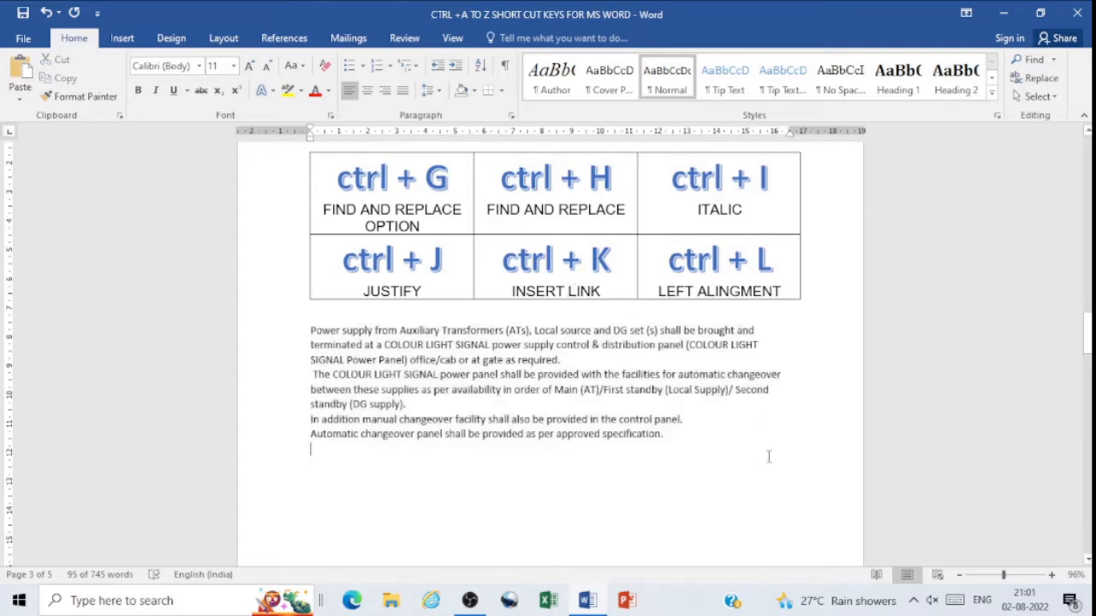
Step: Select the first power supply paragraph below the Ctrl+M to Ctrl+R table and indent it by seven levels
{"action": "left_click_drag", "start_coordinate": [1088, 325], "coordinate": [1090, 402]}
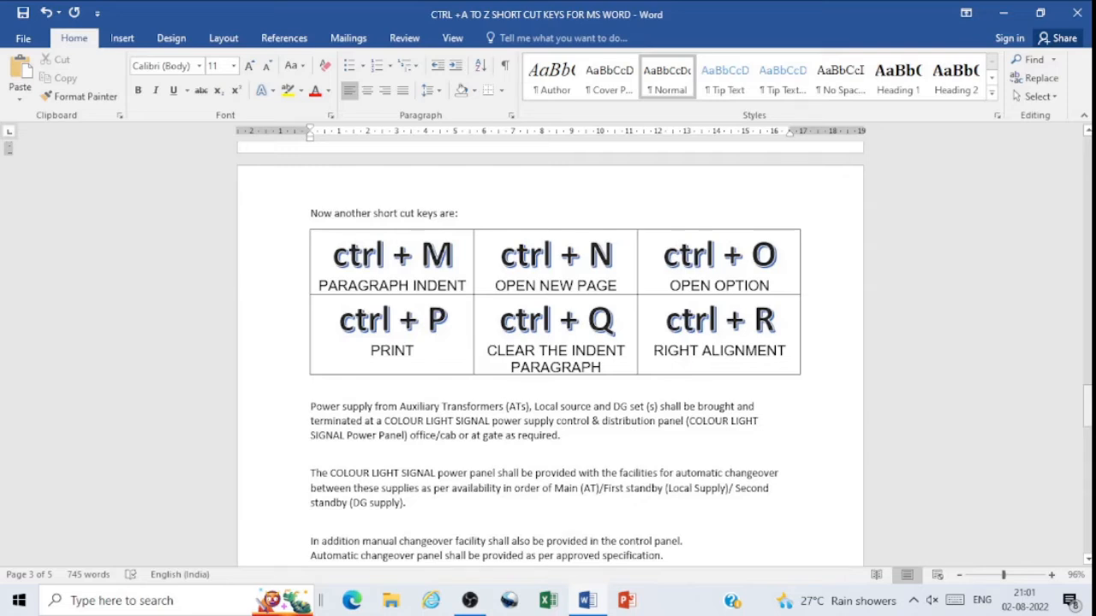
{"action": "left_click_drag", "start_coordinate": [1087, 404], "coordinate": [1087, 409]}
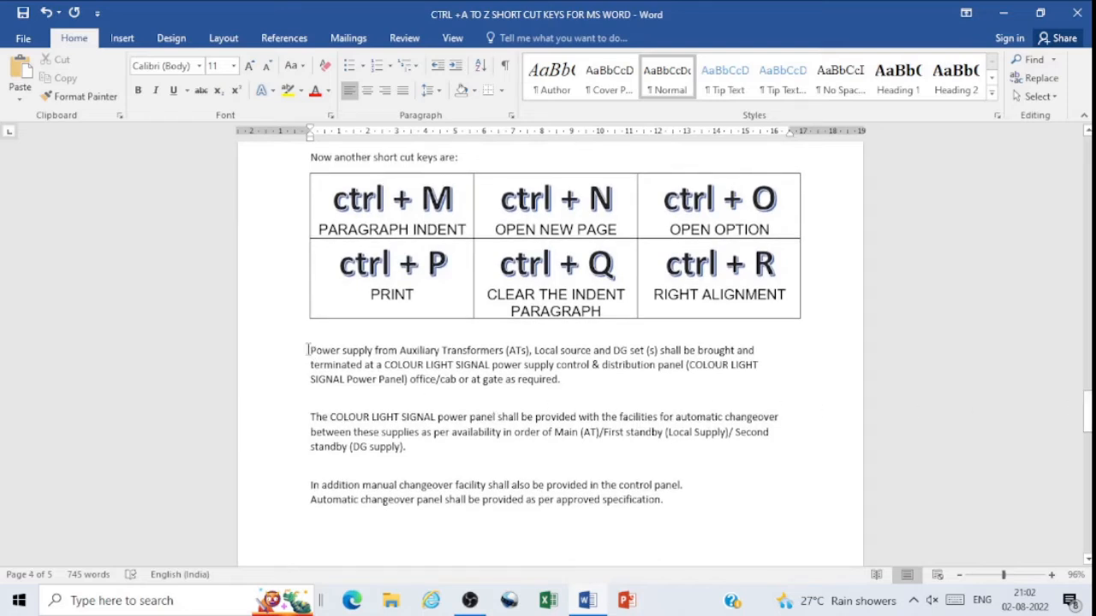
{"action": "left_click_drag", "start_coordinate": [309, 350], "coordinate": [568, 385]}
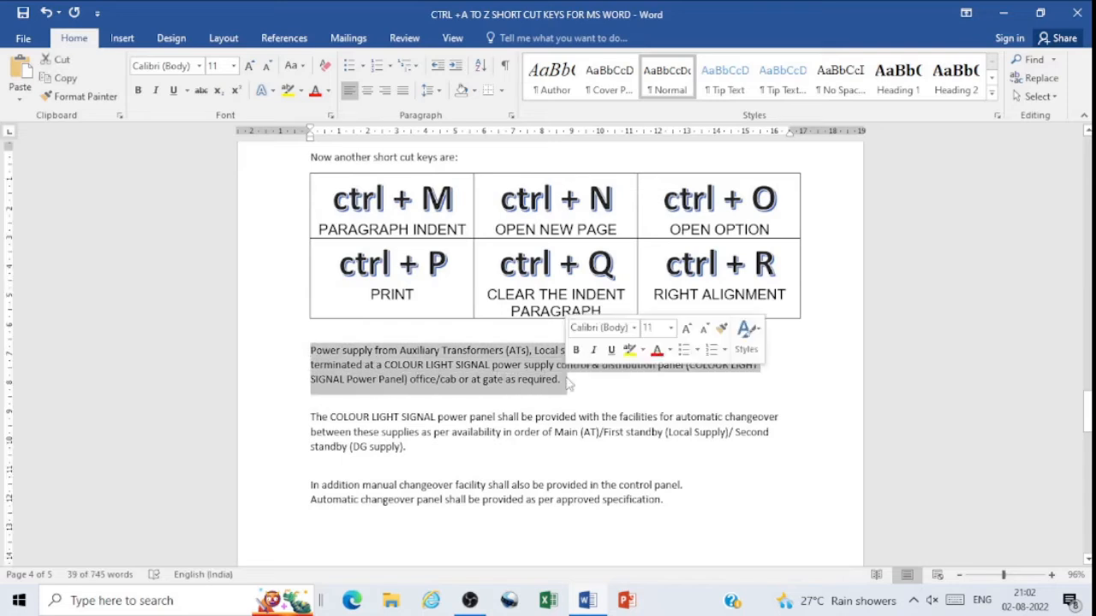
{"action": "key", "text": "ctrl+m"}
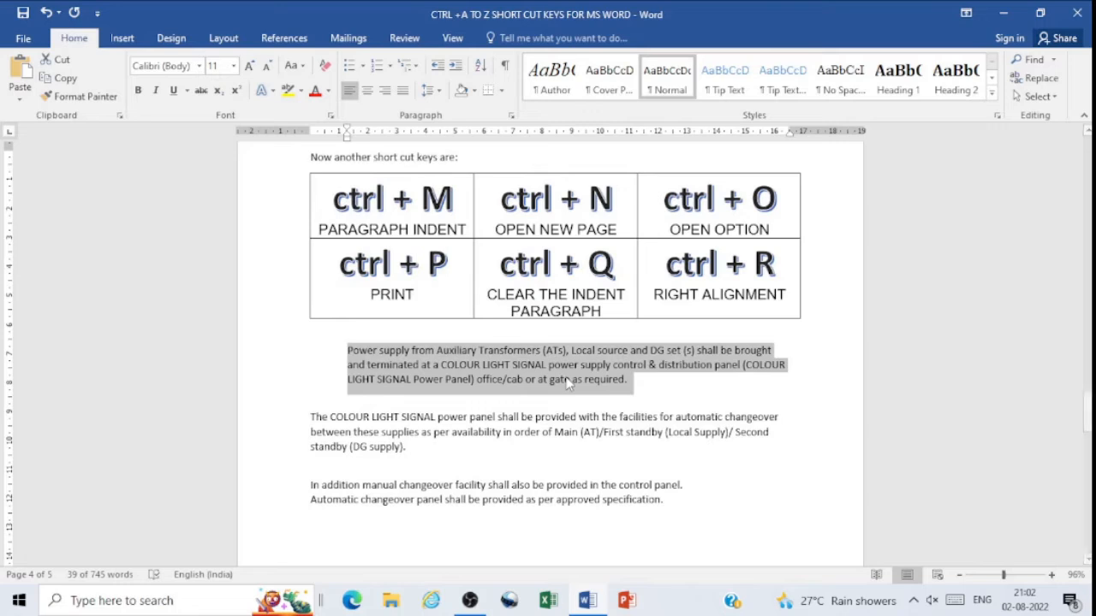
{"action": "key", "text": "ctrl+m"}
{"action": "key", "text": "ctrl+m"}
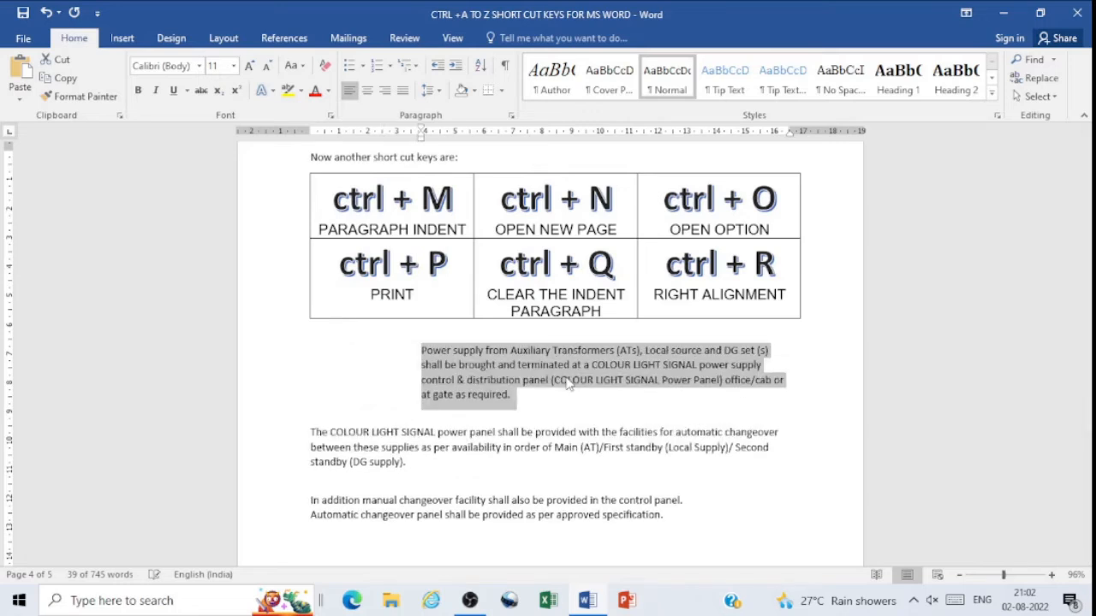
{"action": "key", "text": "ctrl+m"}
{"action": "key", "text": "ctrl+m"}
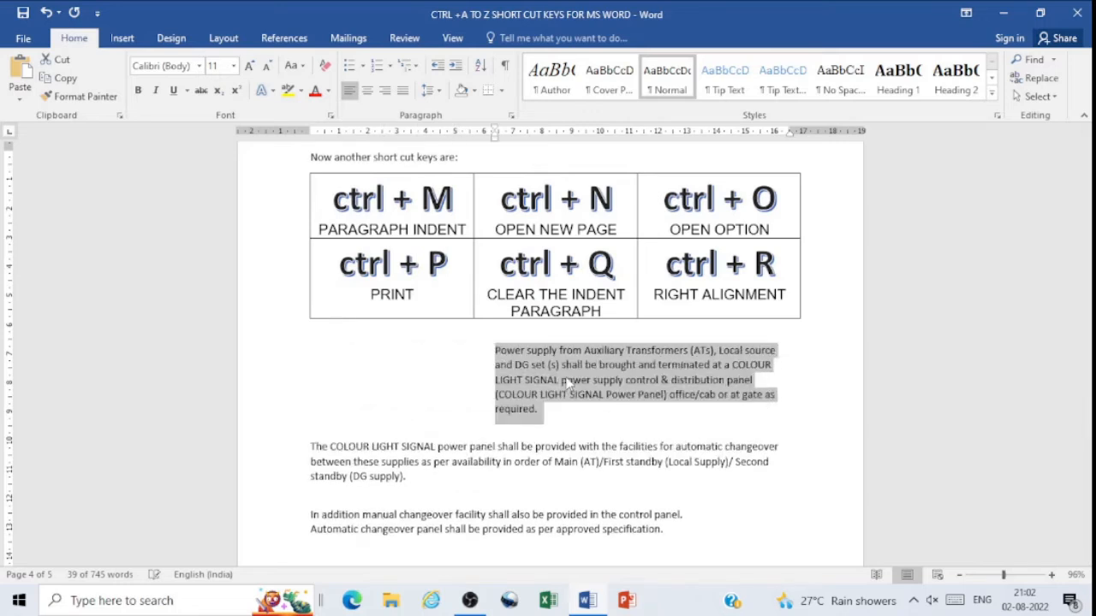
{"action": "key", "text": "ctrl+m"}
{"action": "key", "text": "ctrl+m"}
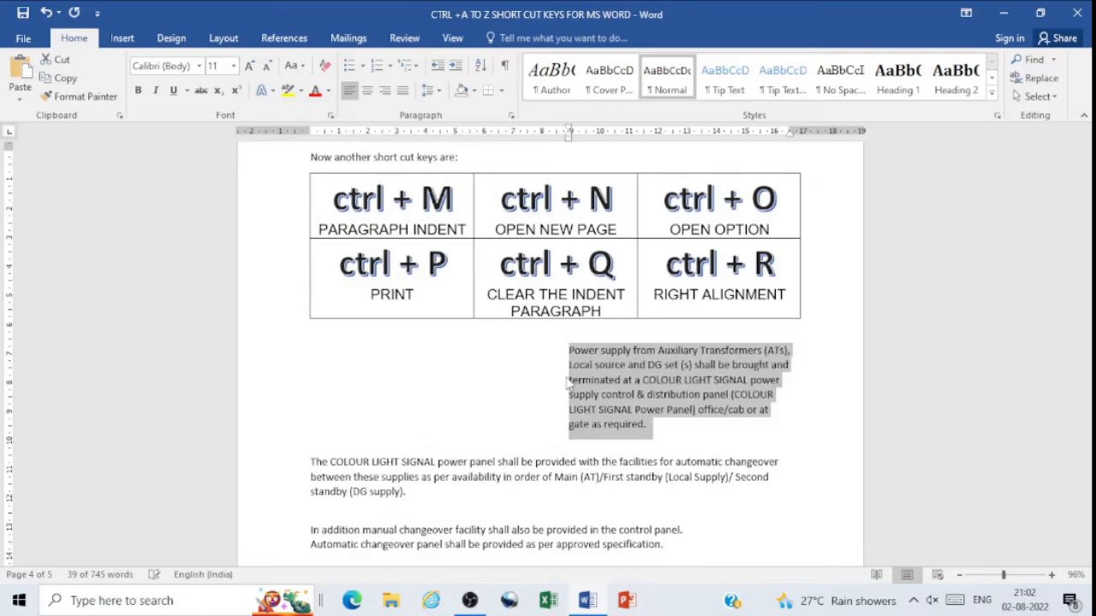
Step: Remove every indent level from the selected first paragraph, indent it again by one level, and deselect it
{"action": "key", "text": "ctrl+shift+m"}
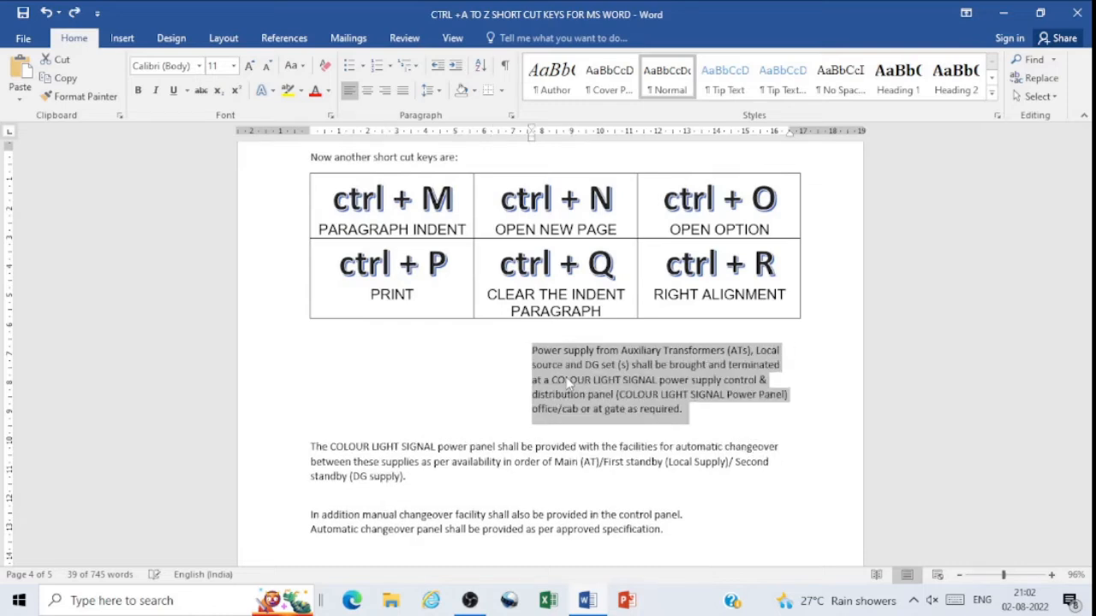
{"action": "key", "text": "ctrl+shift+m"}
{"action": "key", "text": "ctrl+shift+m"}
{"action": "key", "text": "ctrl+shift+m"}
{"action": "key", "text": "ctrl+shift+m"}
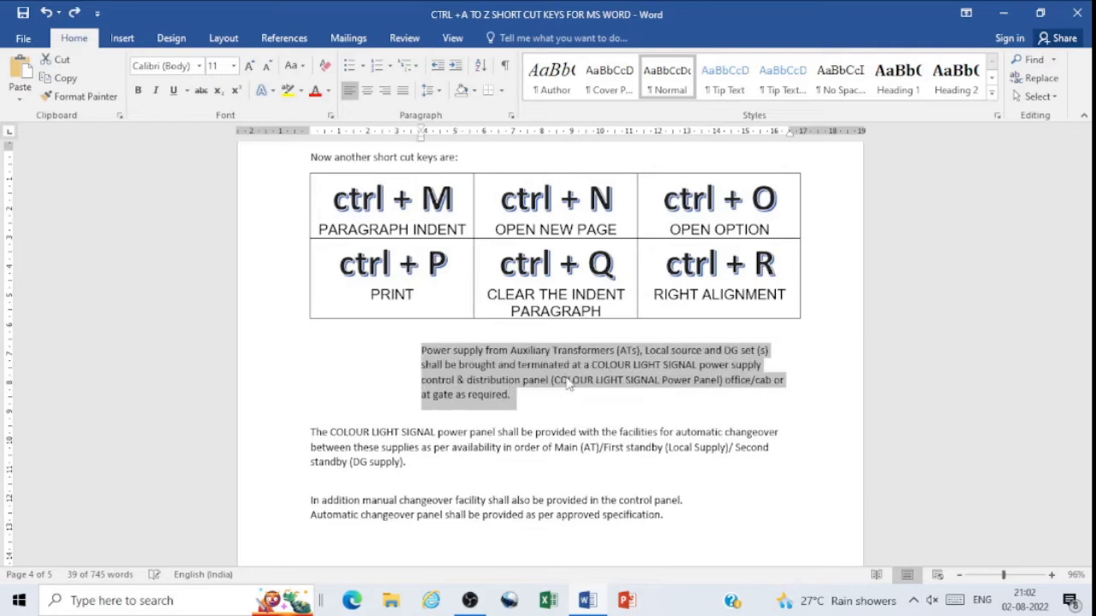
{"action": "key", "text": "ctrl+shift+m"}
{"action": "key", "text": "ctrl+shift+m"}
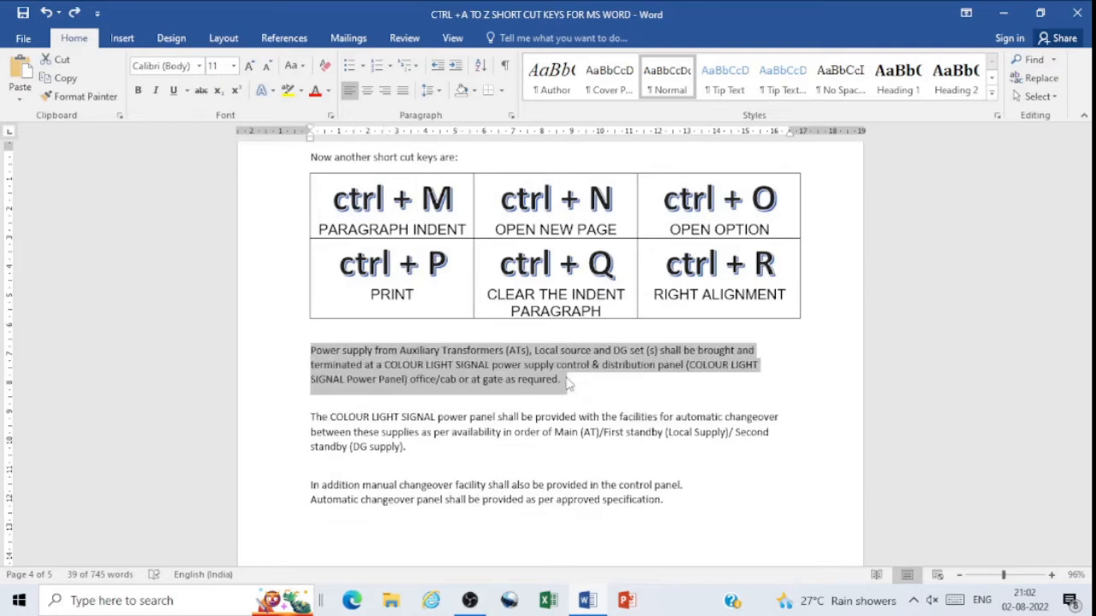
{"action": "key", "text": "ctrl+m"}
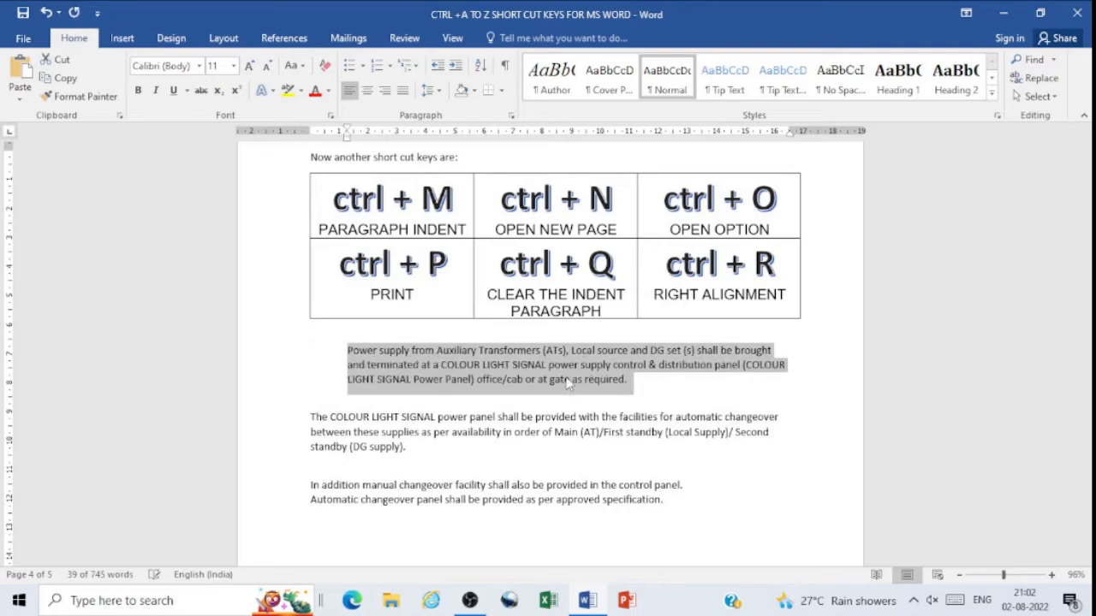
{"action": "left_click", "coordinate": [669, 399]}
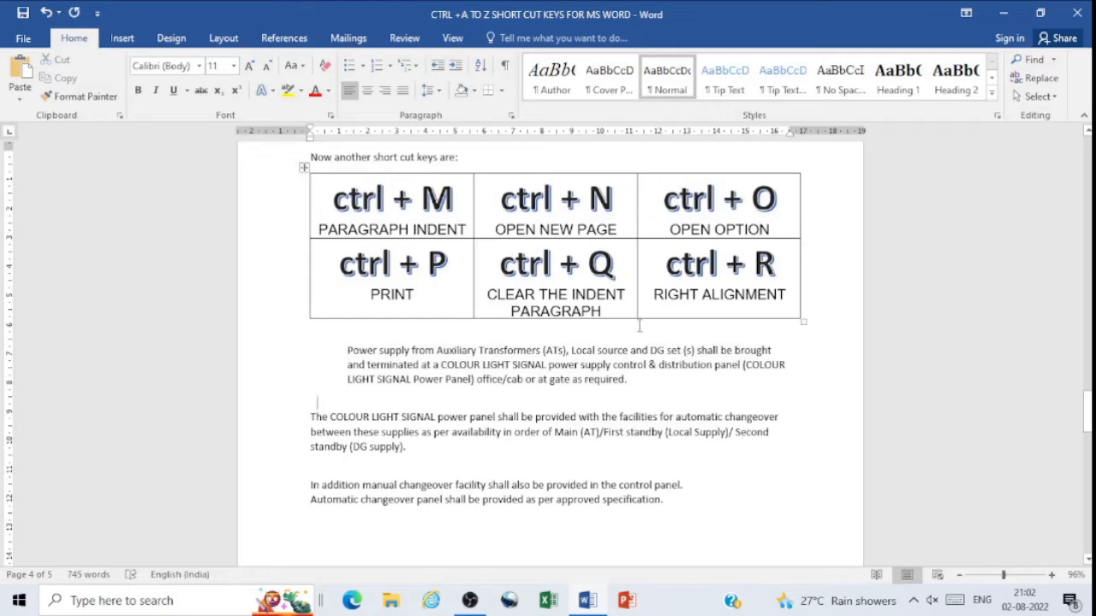
Step: Create a new blank document and close it to return to the shortcut document
{"action": "key", "text": "ctrl+n"}
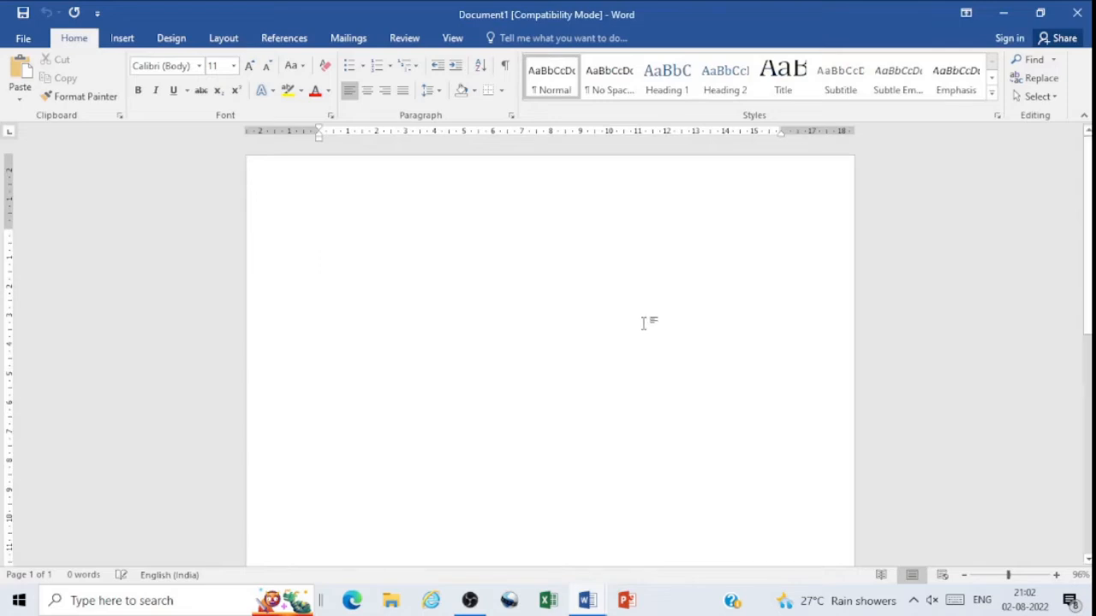
{"action": "left_click", "coordinate": [1077, 13]}
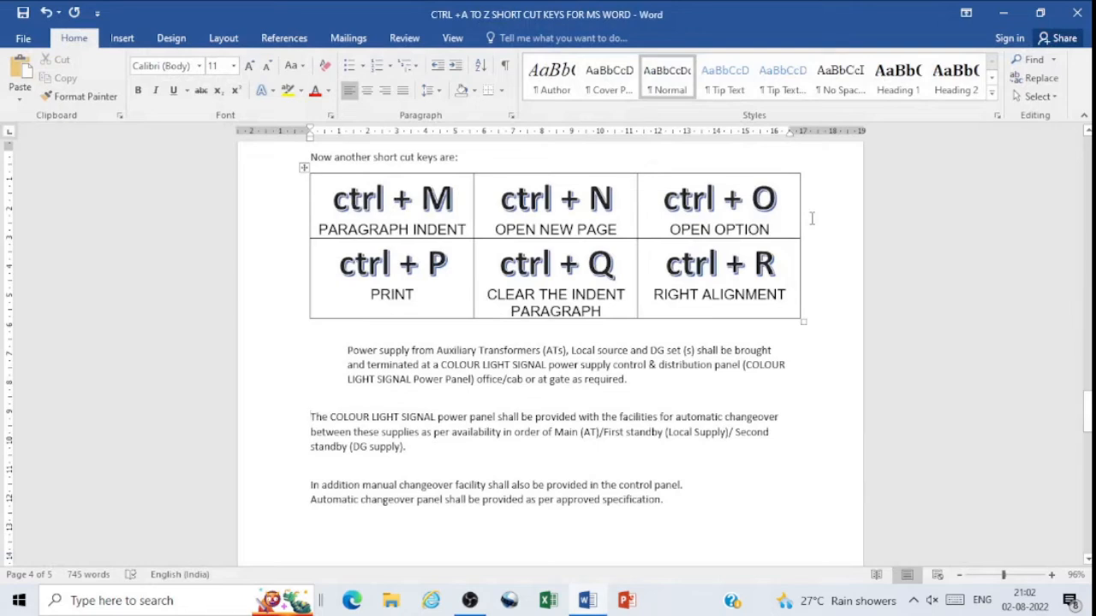
Step: View the page for opening files and the print settings with preview, returning to the document after each
{"action": "key", "text": "ctrl+o"}
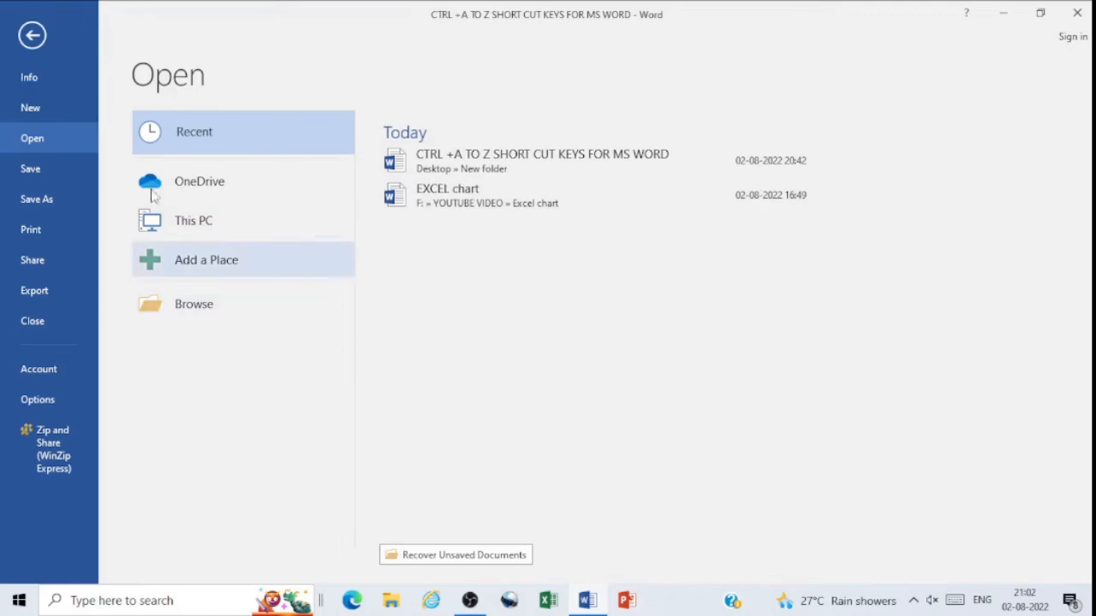
{"action": "left_click", "coordinate": [32, 36]}
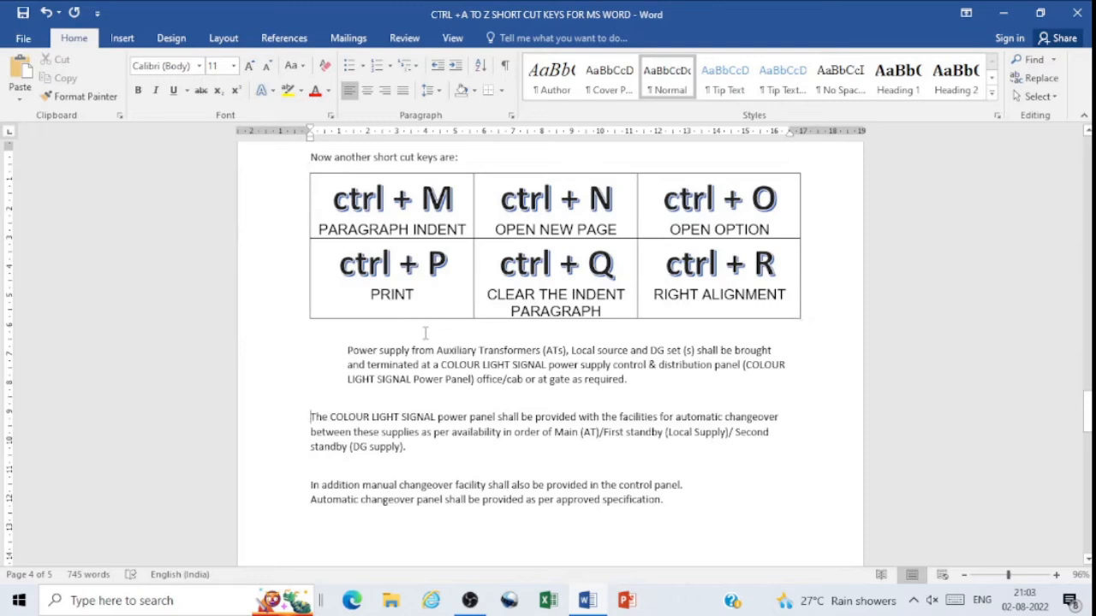
{"action": "key", "text": "ctrl+p"}
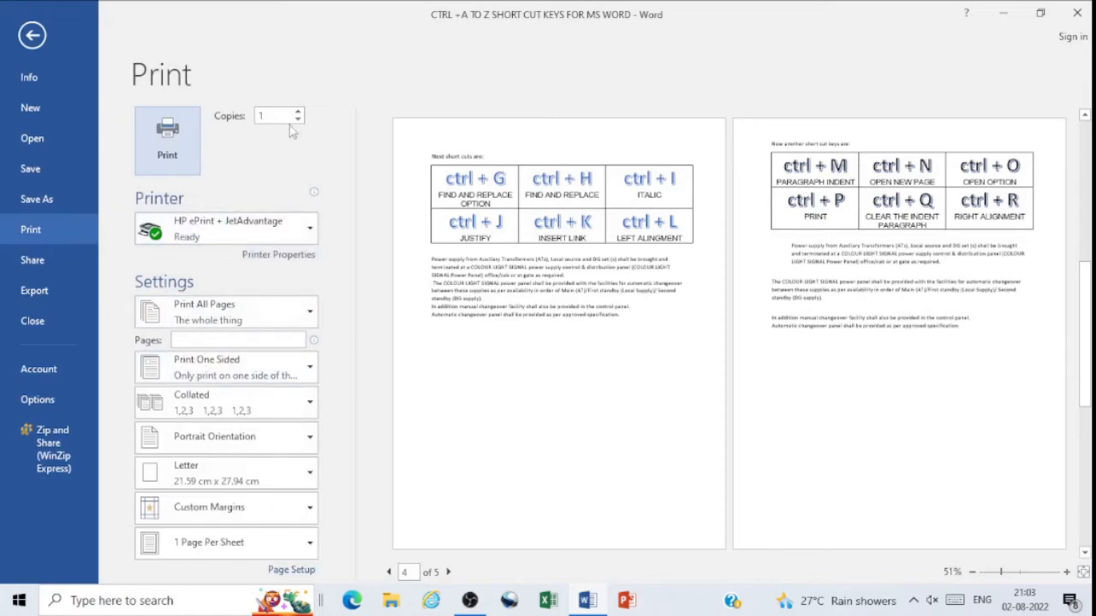
{"action": "left_click", "coordinate": [33, 35]}
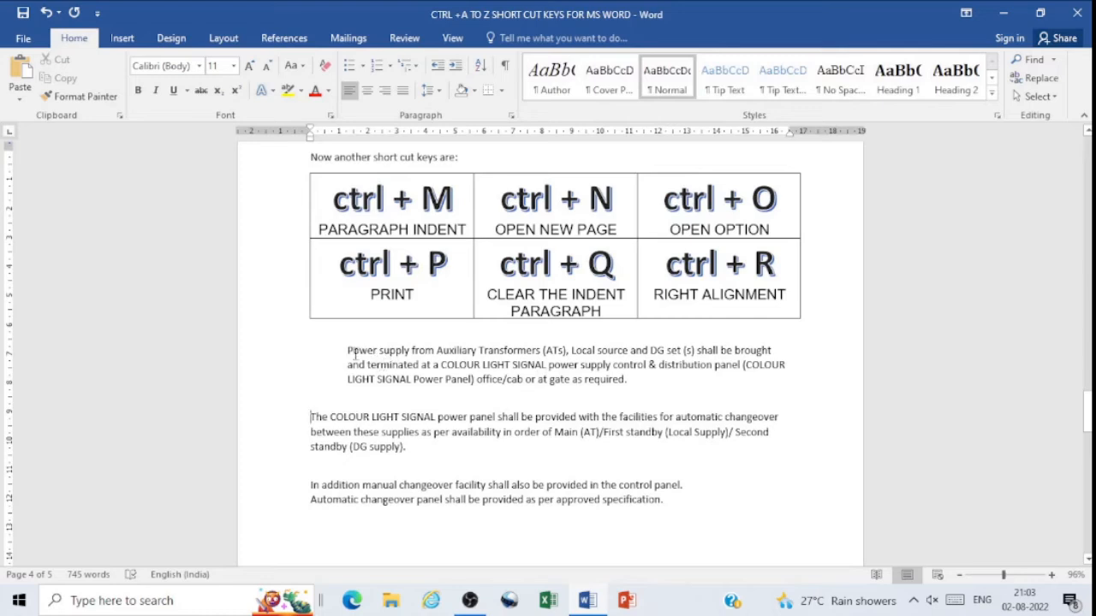
Step: Select the indented first paragraph, clear its indent, indent it by one level, and clear the indent again
{"action": "left_click_drag", "start_coordinate": [349, 350], "coordinate": [641, 383]}
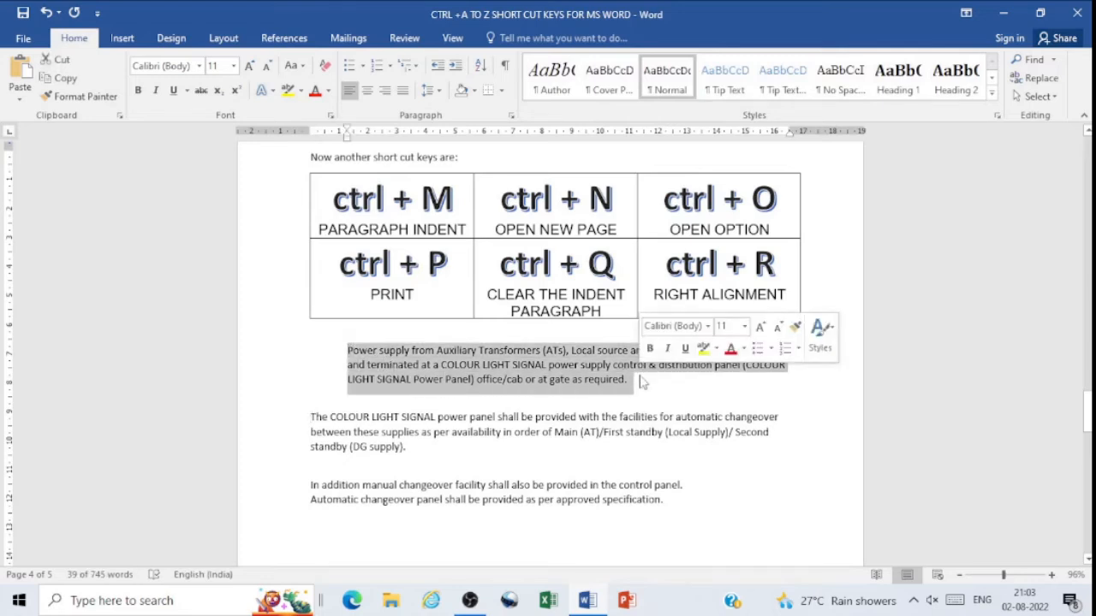
{"action": "key", "text": "ctrl+q"}
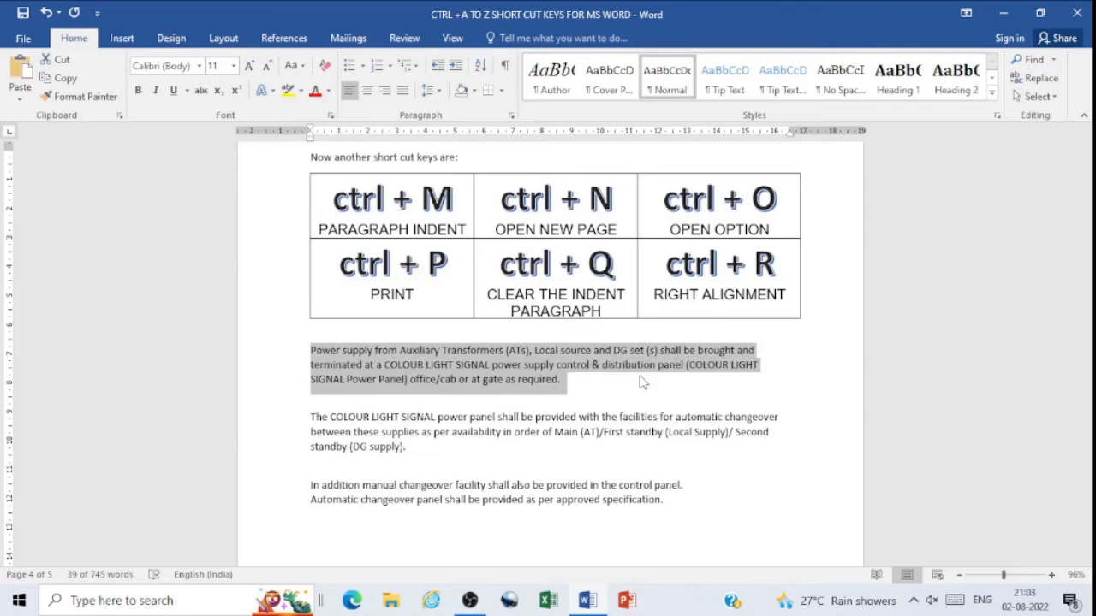
{"action": "key", "text": "ctrl+m"}
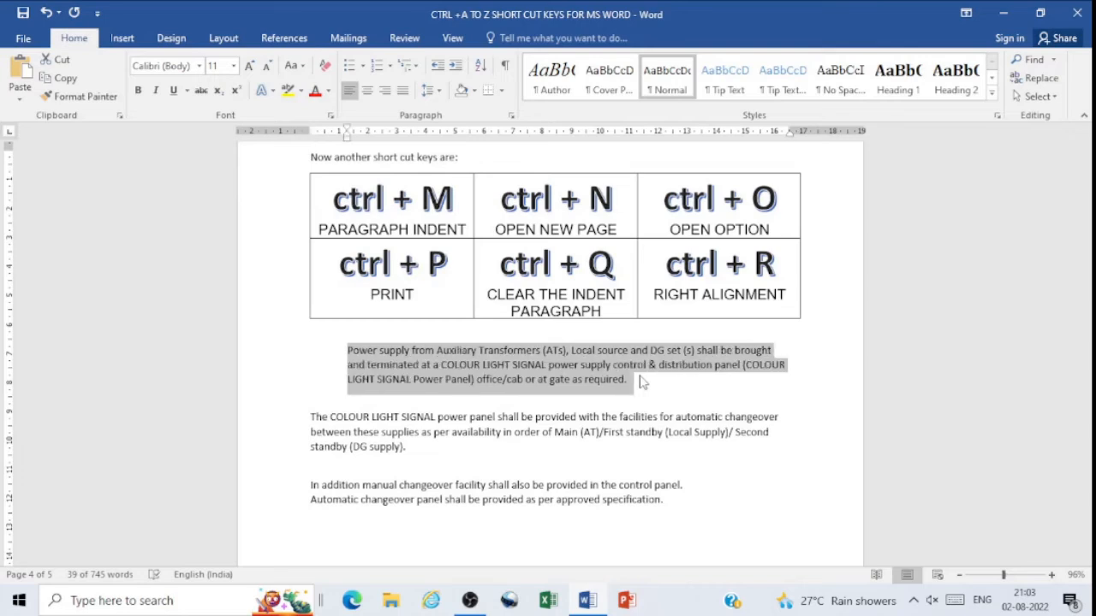
{"action": "key", "text": "ctrl+q"}
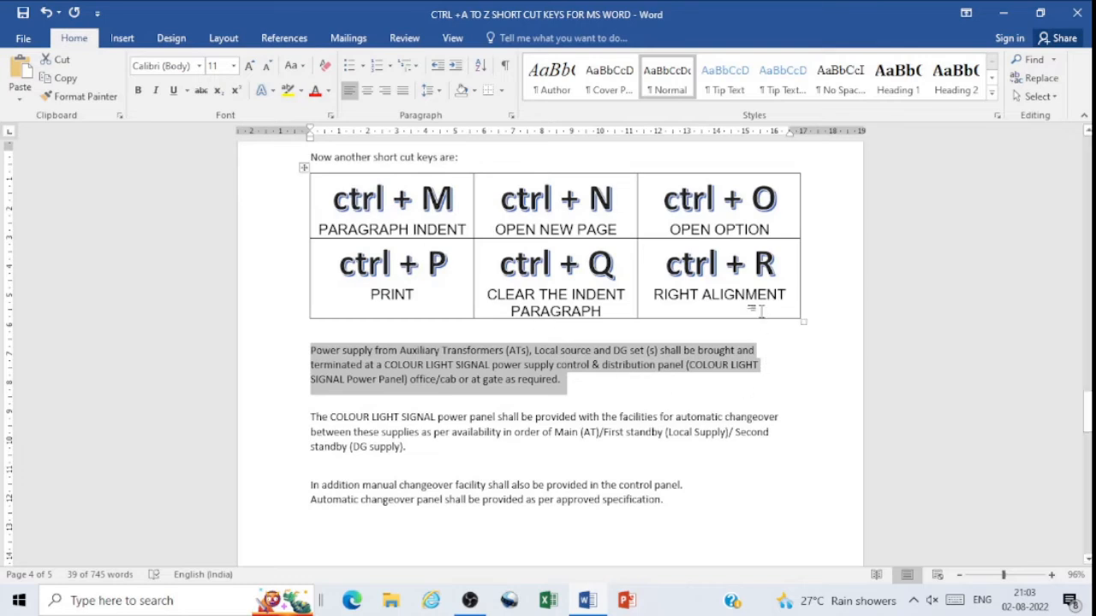
Step: Select the second paragraph, starting "The COLOUR LIGHT SIGNAL power panel", right-align it, switch it to left alignment, and right-align it again
{"action": "left_click", "coordinate": [325, 431]}
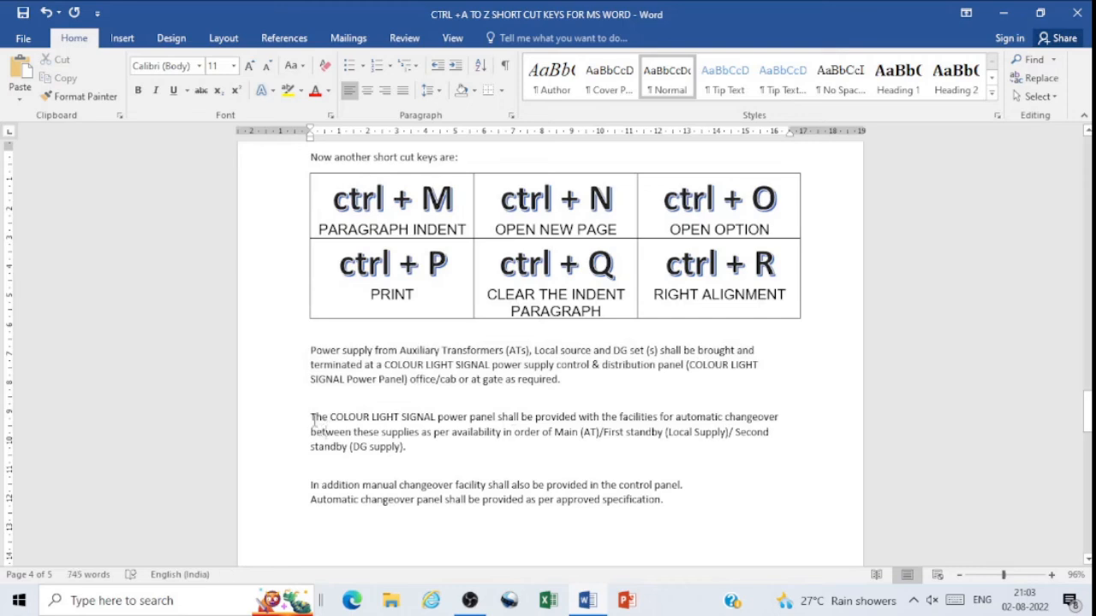
{"action": "left_click_drag", "start_coordinate": [311, 418], "coordinate": [408, 449]}
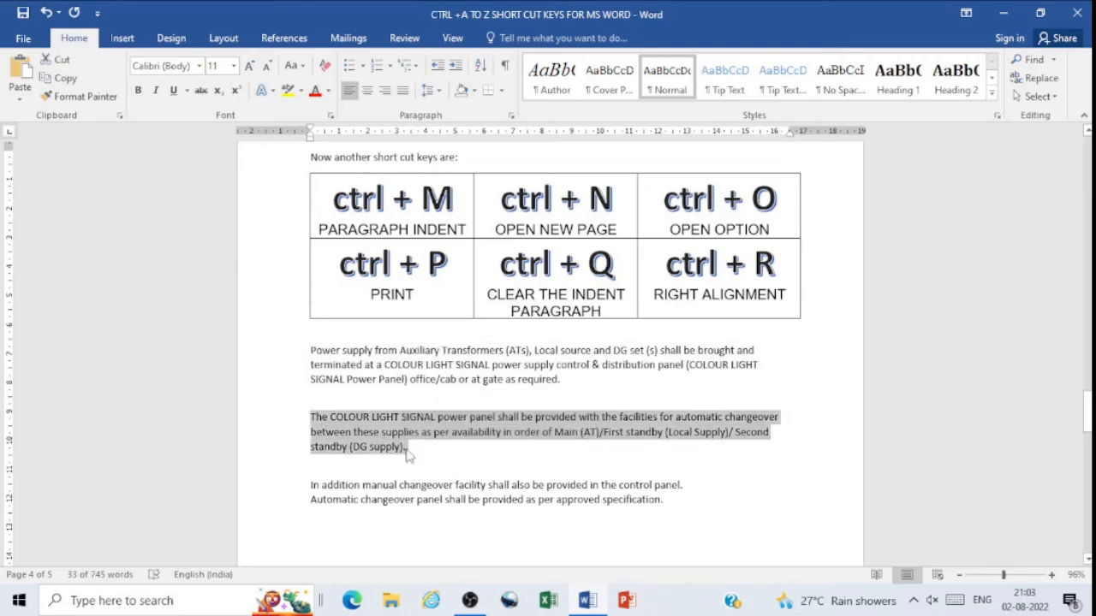
{"action": "key", "text": "ctrl+r"}
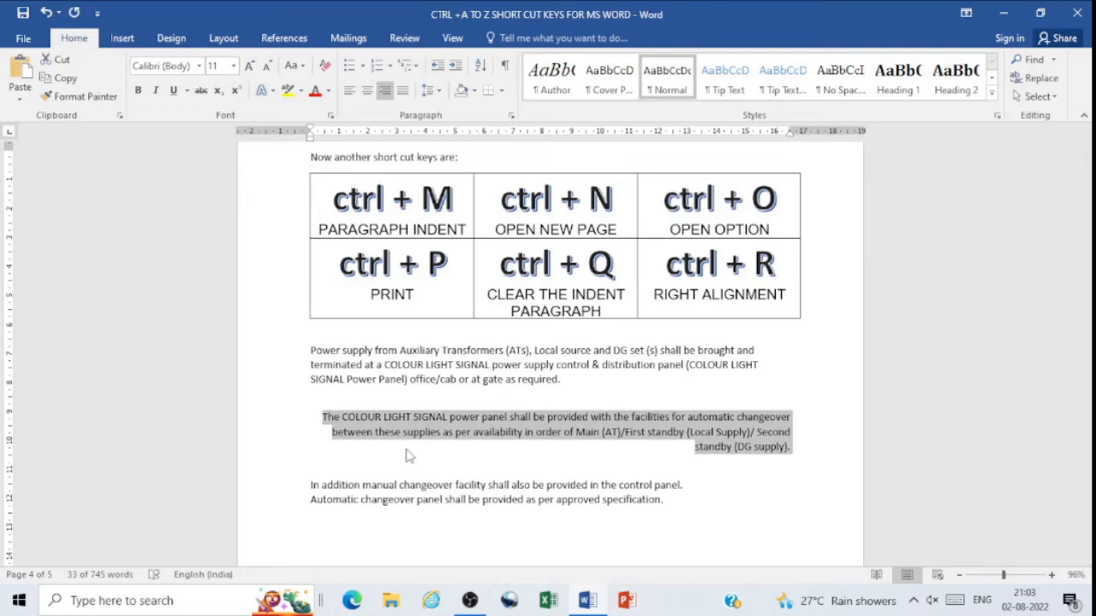
{"action": "key", "text": "ctrl+l"}
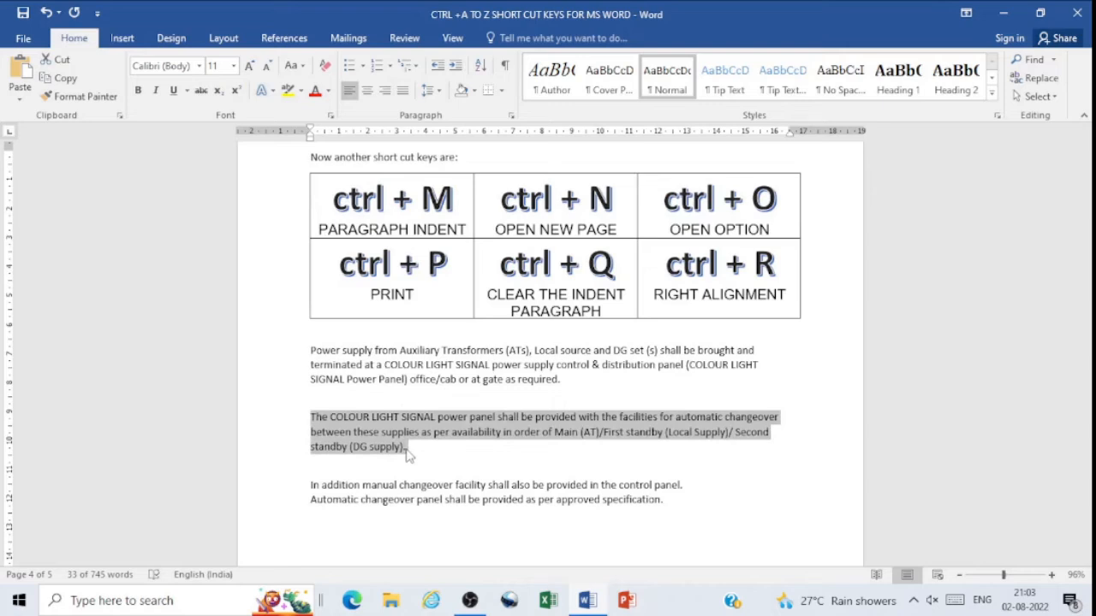
{"action": "key", "text": "ctrl+r"}
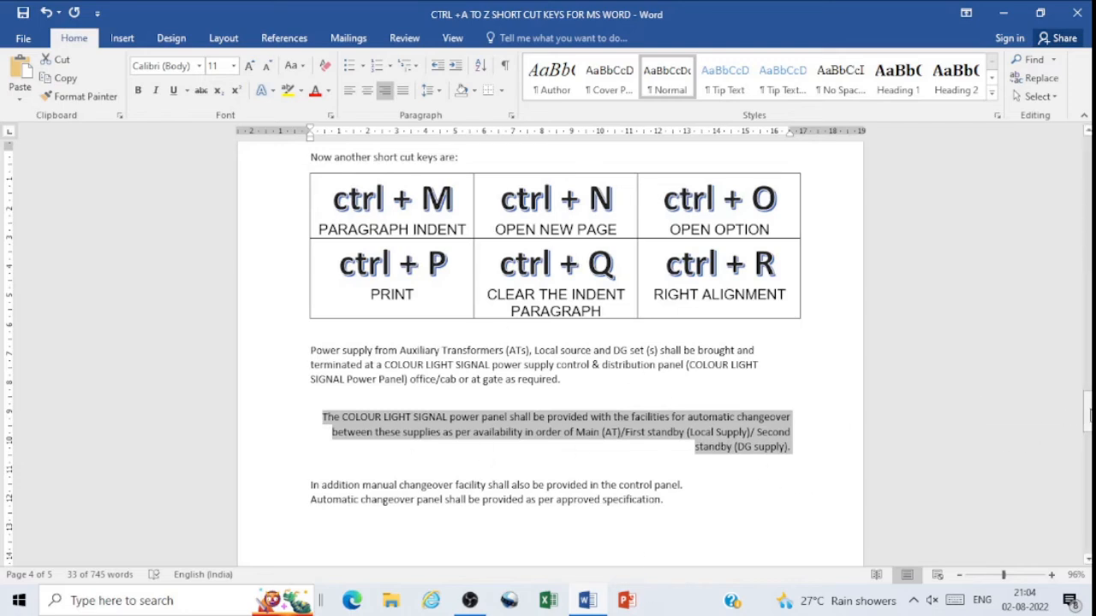
{"action": "left_click_drag", "start_coordinate": [1088, 415], "coordinate": [1089, 494]}
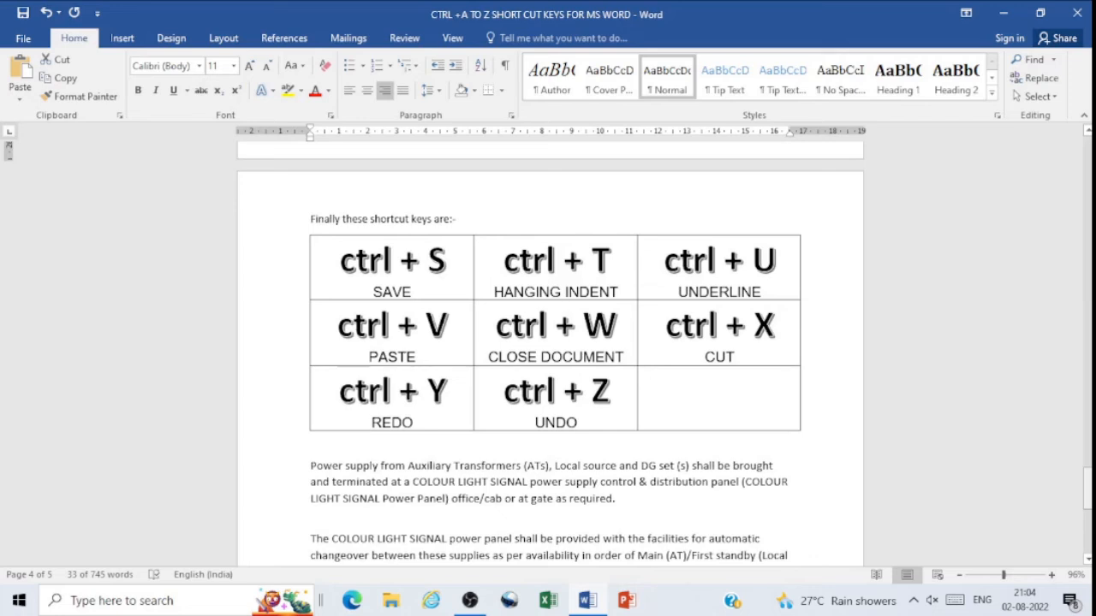
Step: Select the first paragraph below the shortcut table, starting "Power supply from Auxiliary Transformers", and apply a hanging indent six levels deep
{"action": "left_click_drag", "start_coordinate": [1087, 486], "coordinate": [1087, 497]}
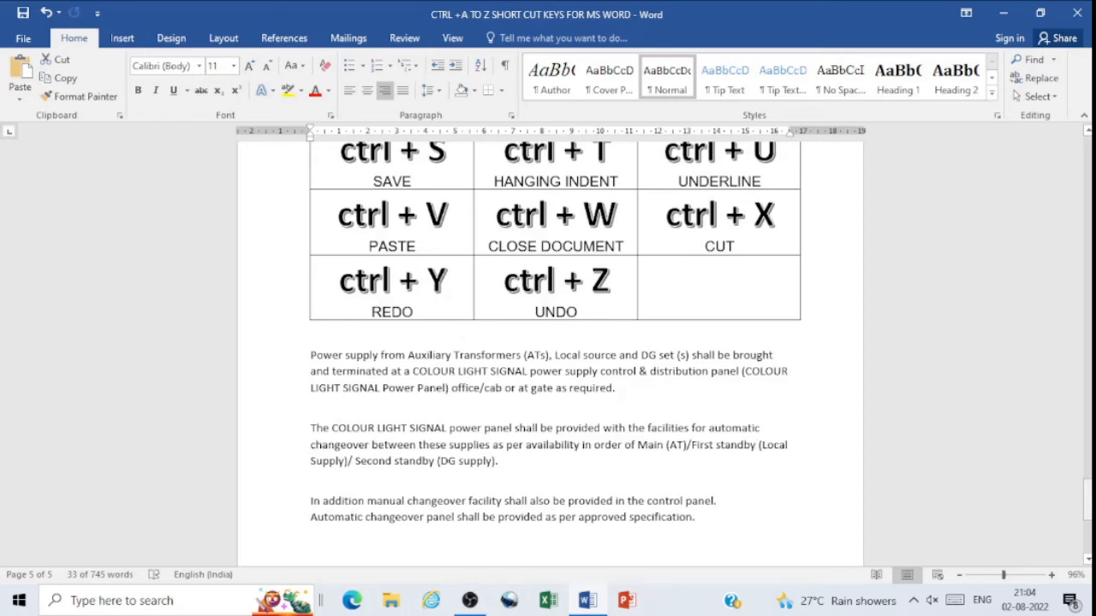
{"action": "left_click_drag", "start_coordinate": [1087, 497], "coordinate": [1087, 491]}
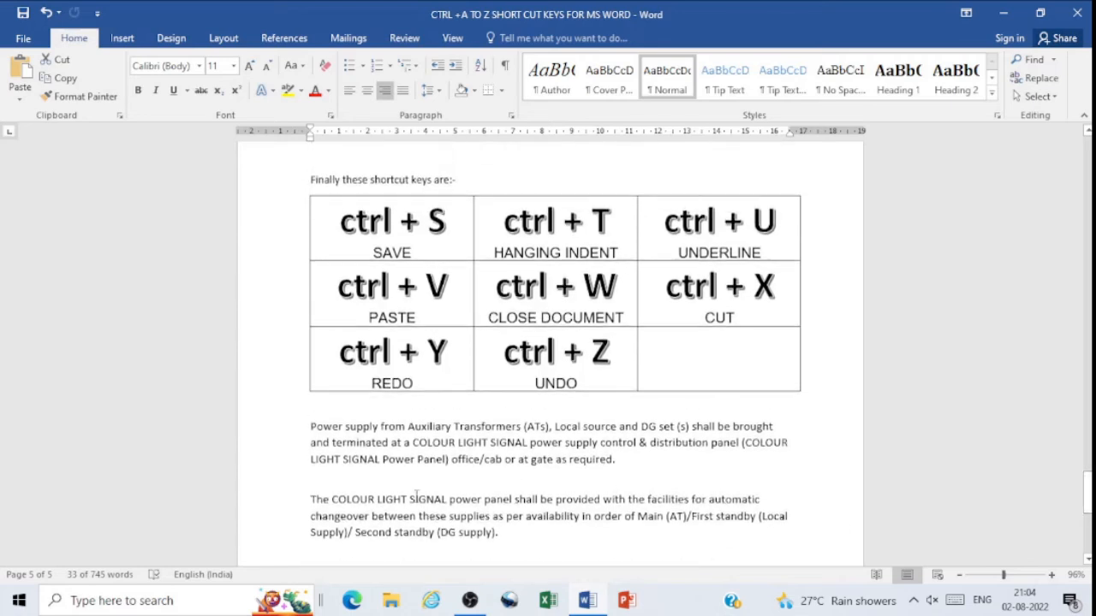
{"action": "left_click", "coordinate": [313, 427]}
{"action": "left_click_drag", "start_coordinate": [310, 427], "coordinate": [622, 462]}
{"action": "key", "text": "ctrl+c"}
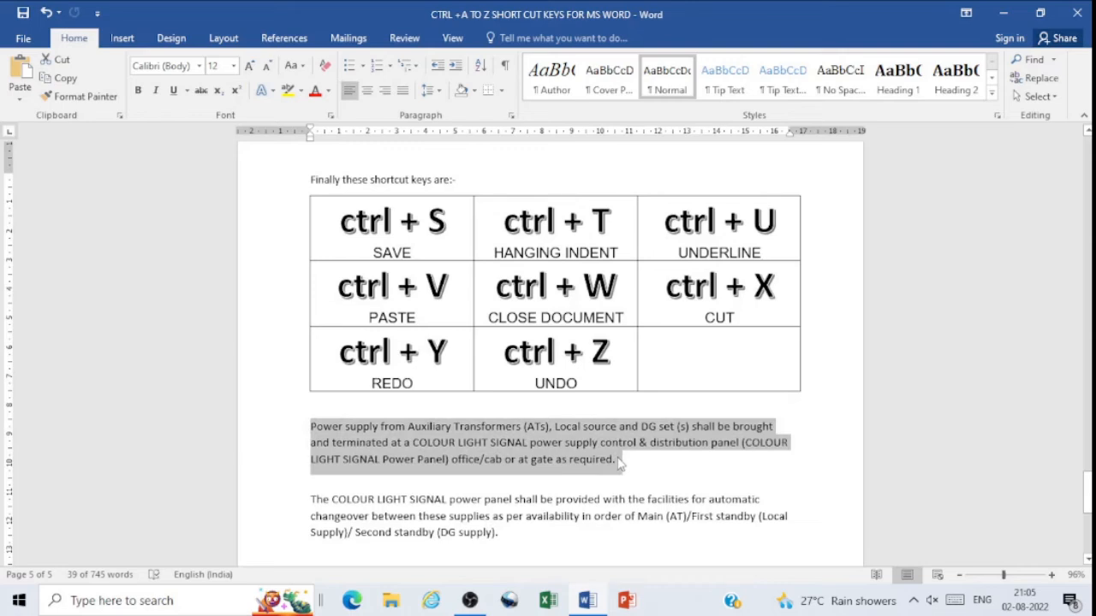
{"action": "key", "text": "ctrl+t"}
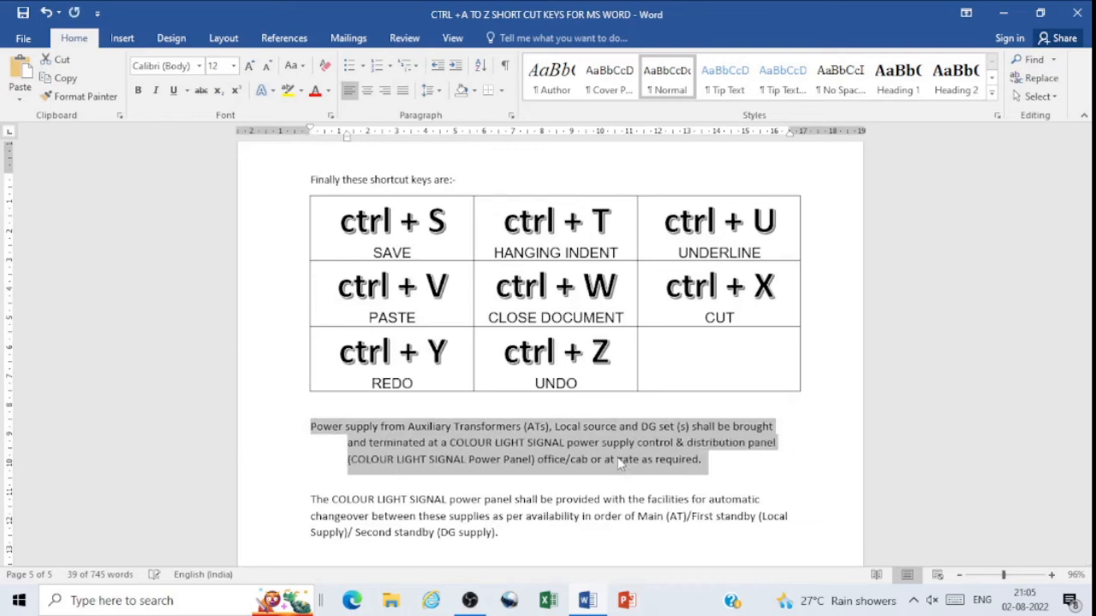
{"action": "key", "text": "ctrl+t"}
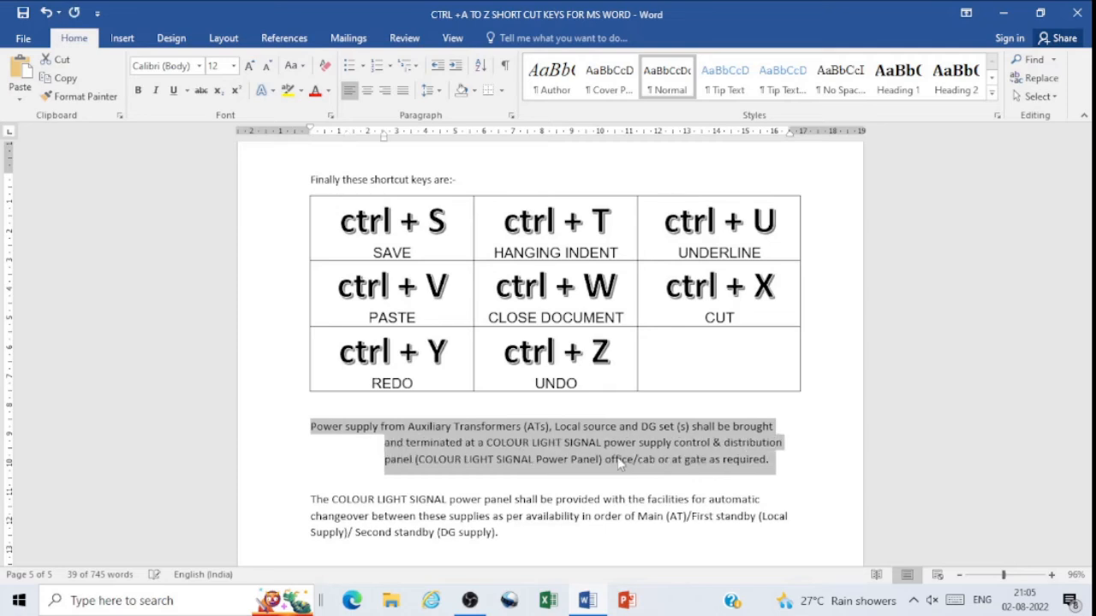
{"action": "key", "text": "ctrl+t"}
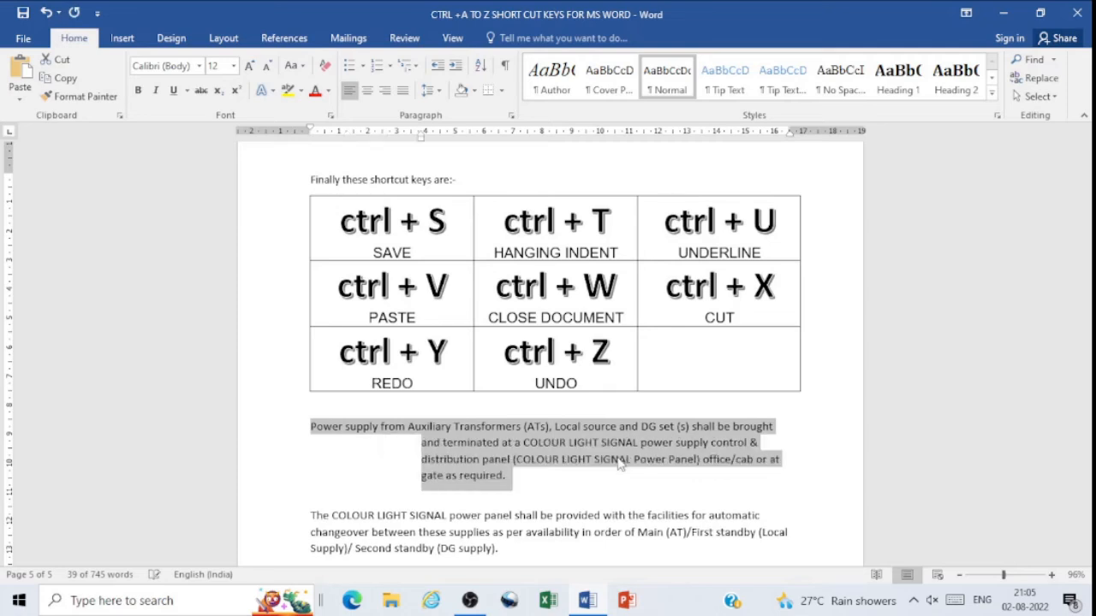
{"action": "key", "text": "ctrl+t"}
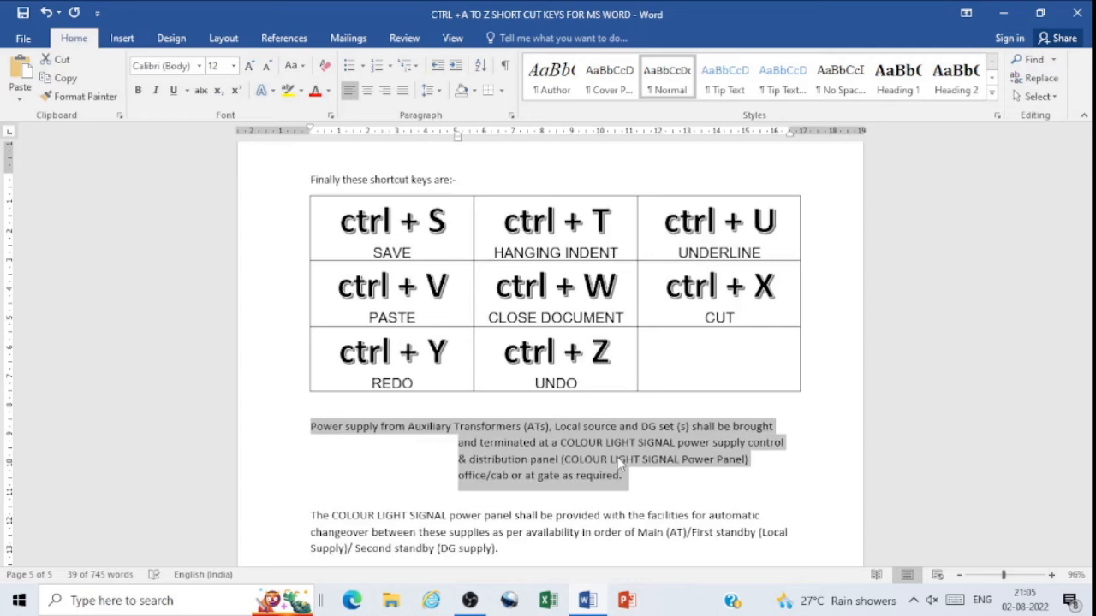
{"action": "key", "text": "ctrl+t"}
{"action": "key", "text": "ctrl+t"}
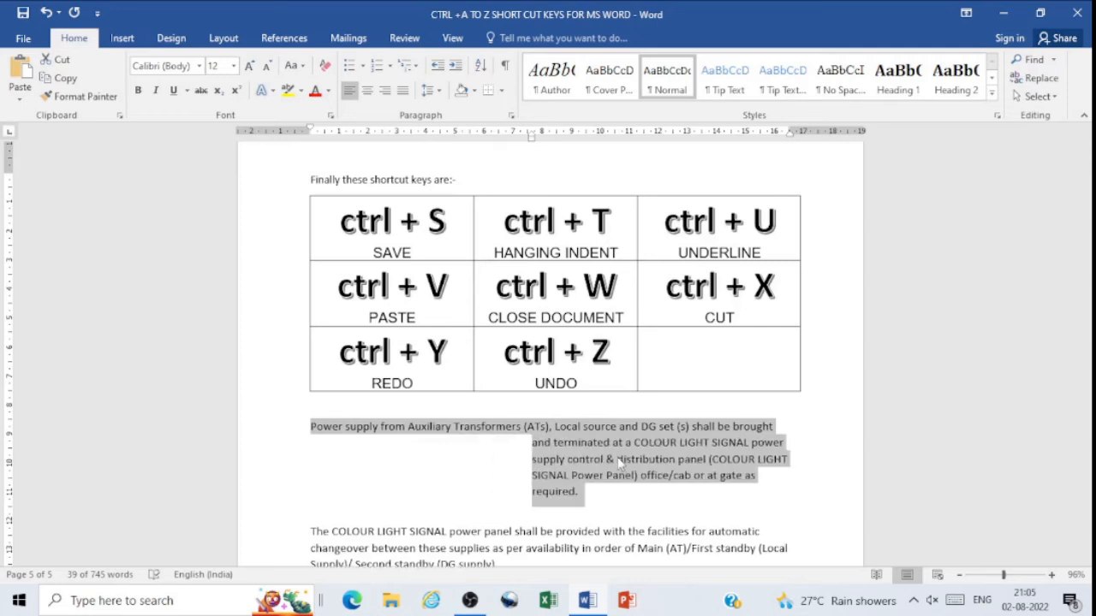
Step: Remove all hanging indent levels from the selected first paragraph
{"action": "key", "text": "ctrl+shift+t"}
{"action": "key", "text": "ctrl+shift+t"}
{"action": "key", "text": "ctrl+shift+t"}
{"action": "key", "text": "ctrl+shift+t"}
{"action": "key", "text": "ctrl+shift+t"}
{"action": "key", "text": "ctrl+shift+t"}
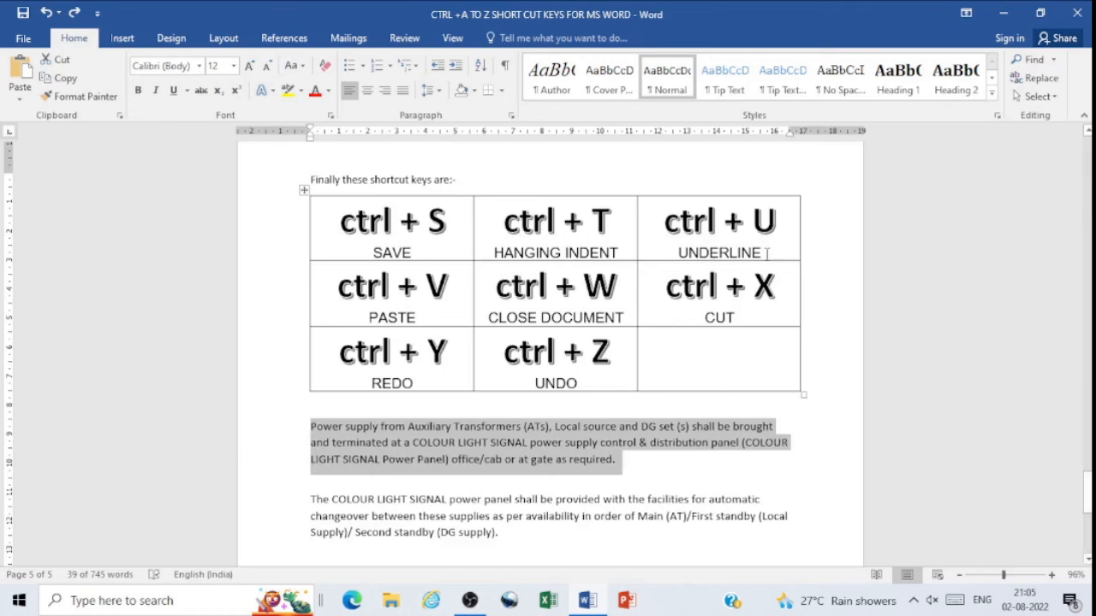
Step: Underline the selected first paragraph and remove the underline again
{"action": "key", "text": "ctrl+u"}
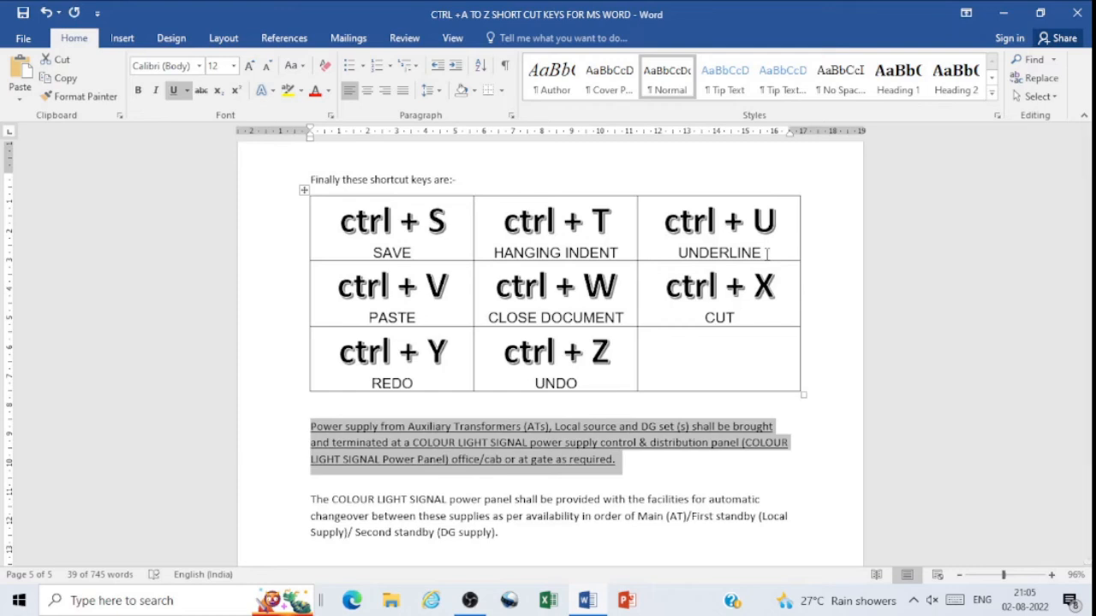
{"action": "key", "text": "ctrl+u"}
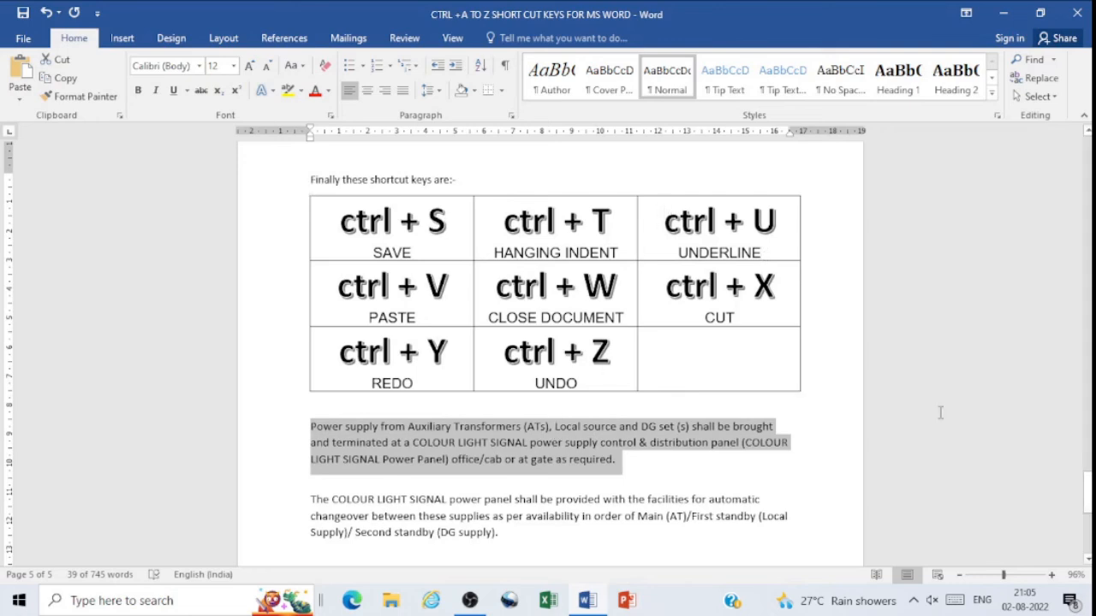
Step: Paste the copied paragraph on the empty line below the last paragraph, undo the paste, and redo it
{"action": "left_click_drag", "start_coordinate": [1089, 494], "coordinate": [1090, 510]}
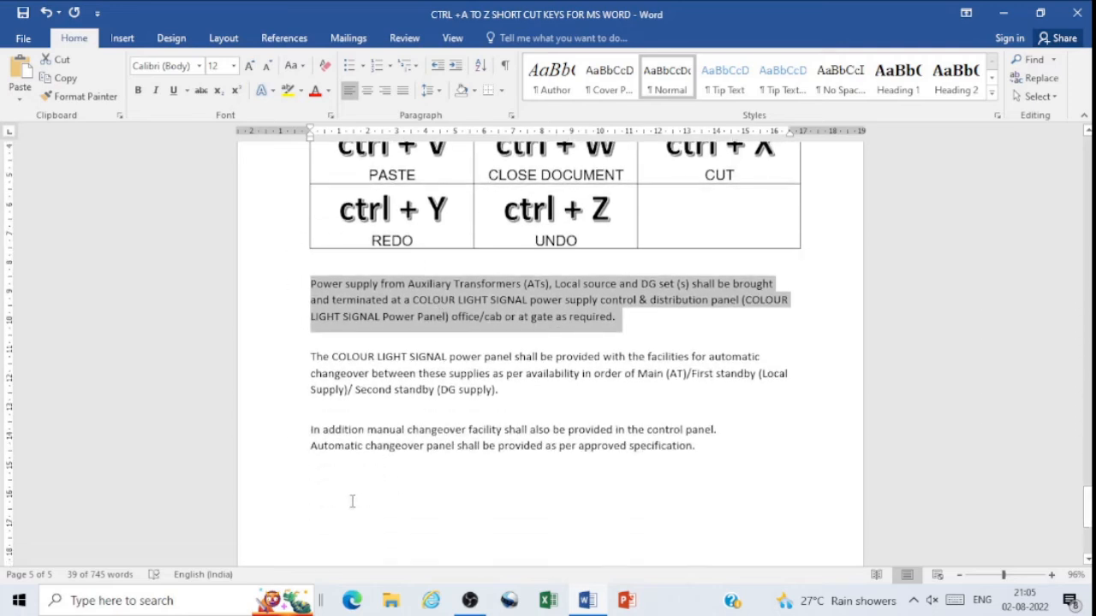
{"action": "left_click", "coordinate": [322, 502]}
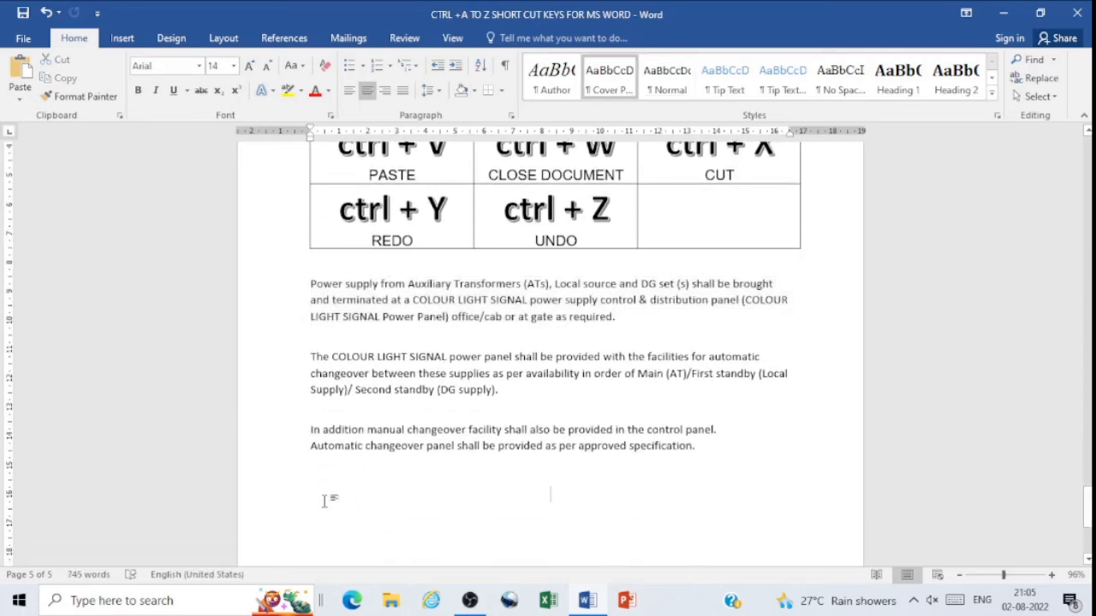
{"action": "key", "text": "ctrl+v"}
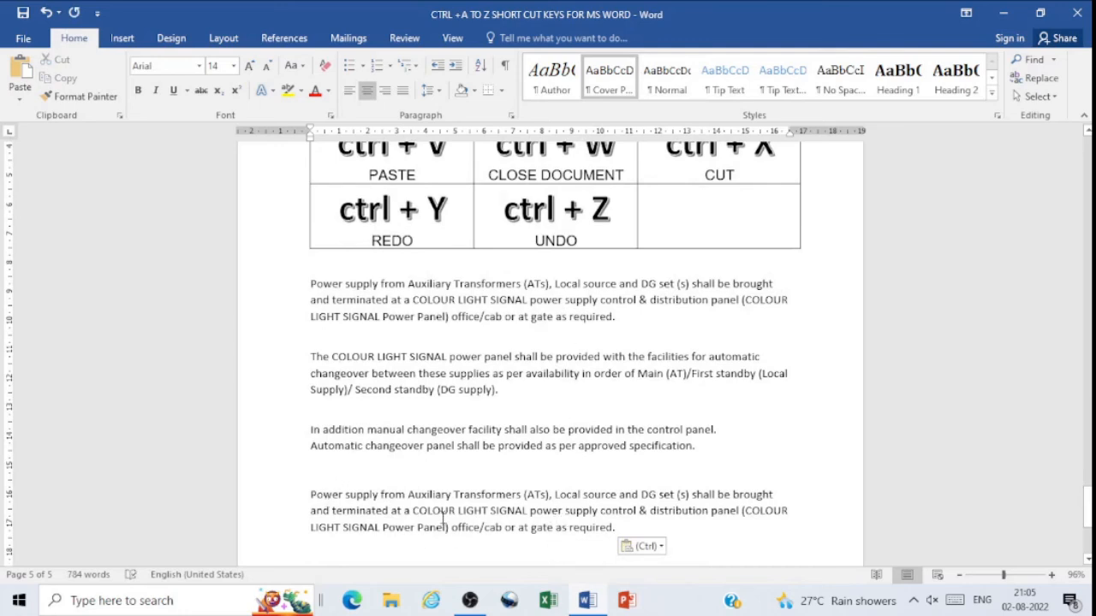
{"action": "key", "text": "ctrl+z"}
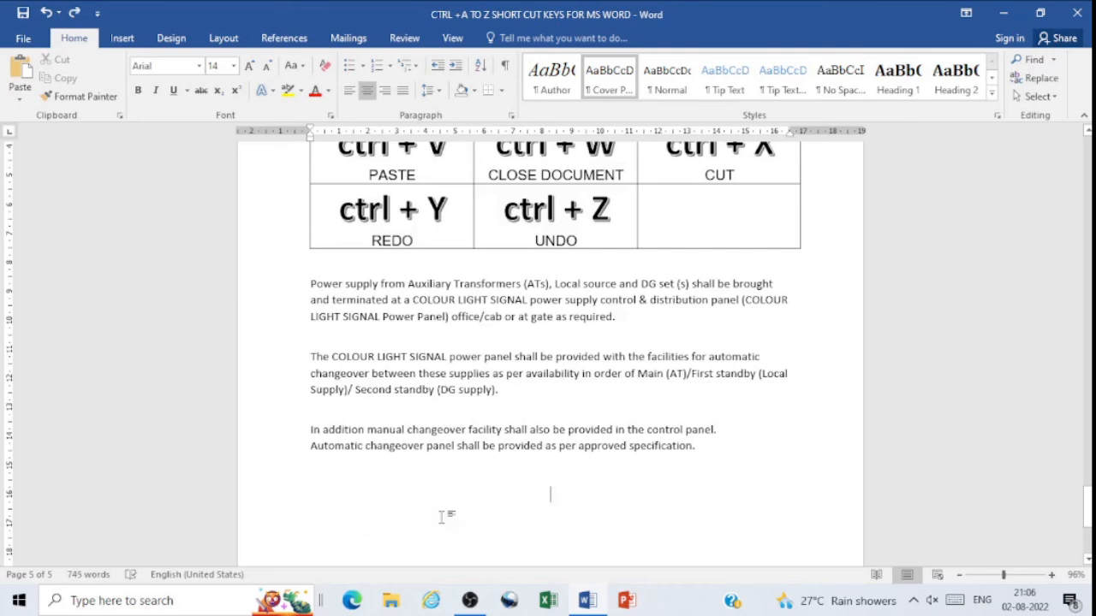
{"action": "key", "text": "ctrl+y"}
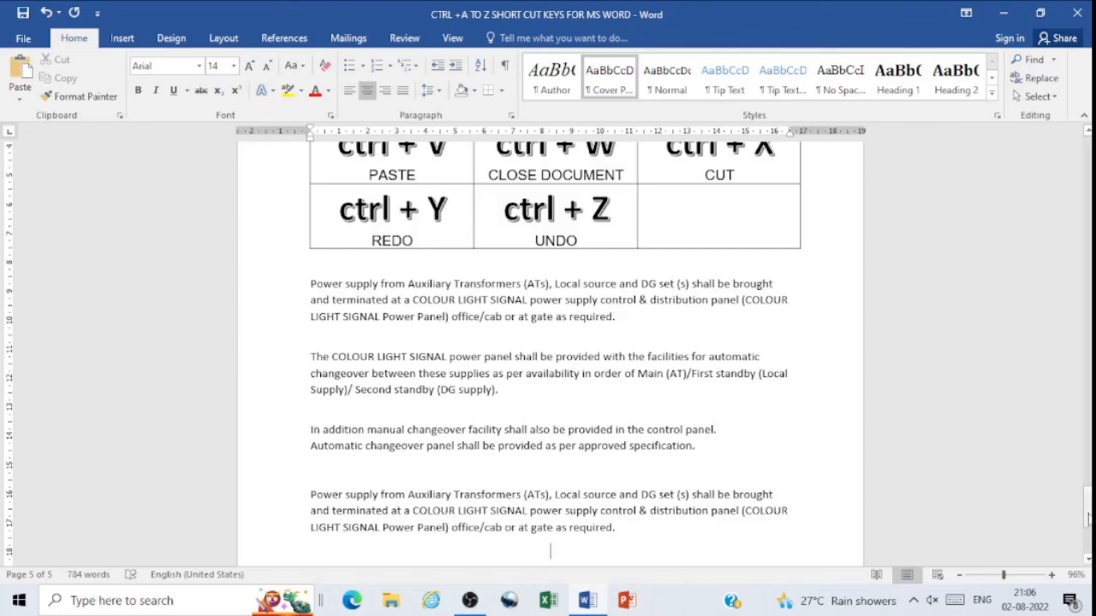
Step: Cut the third paragraph, starting "In addition manual changeover facility", and paste it back in the gap below the second paragraph
{"action": "left_click_drag", "start_coordinate": [1087, 515], "coordinate": [1087, 506]}
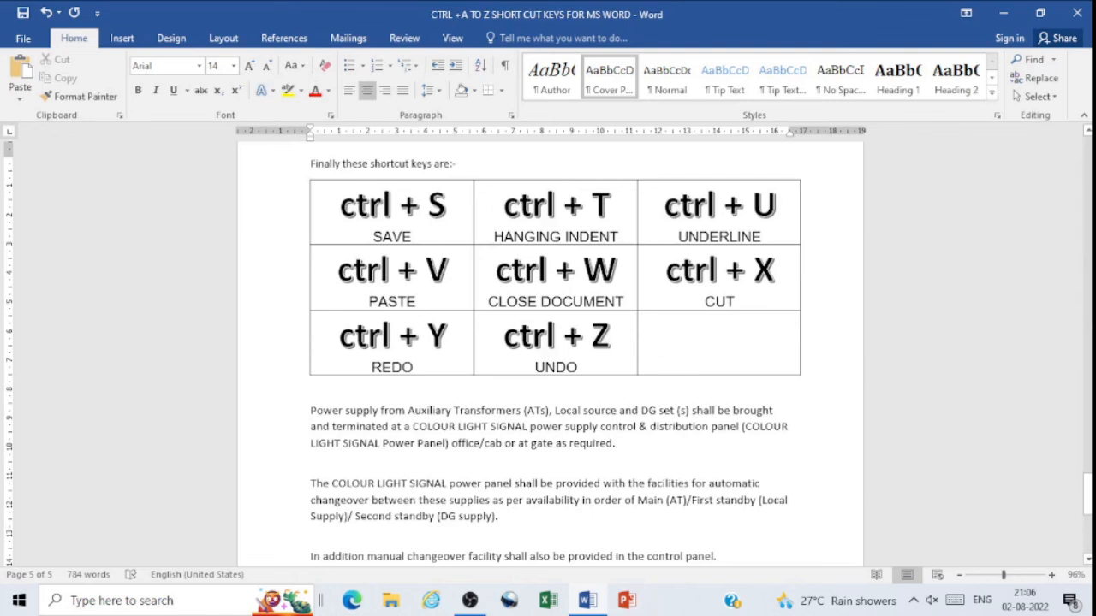
{"action": "scroll", "coordinate": [495, 481], "scroll_direction": "down", "scroll_amount": 2}
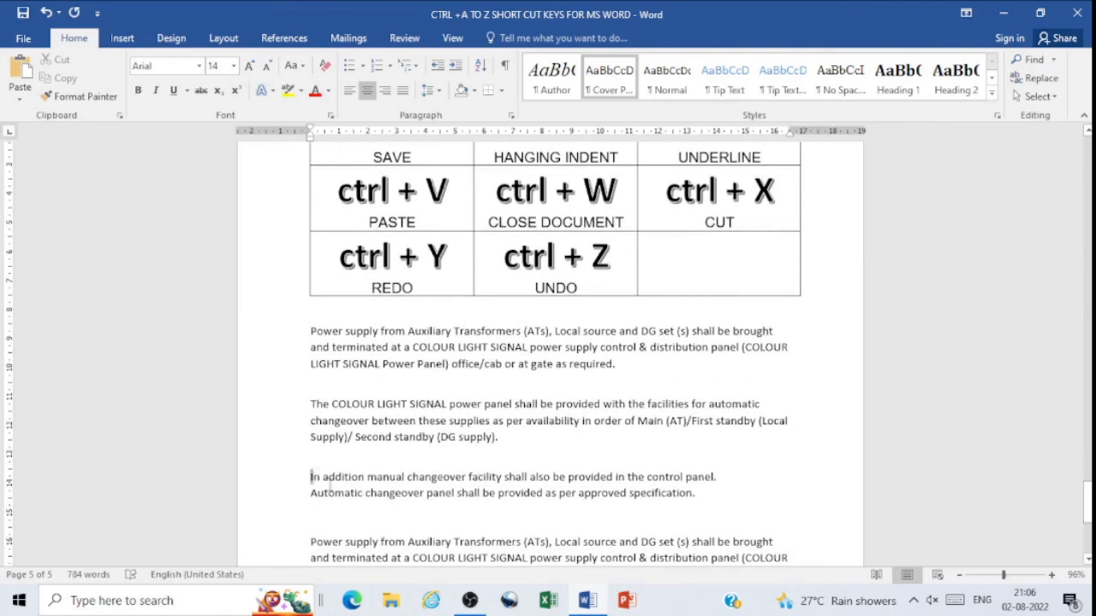
{"action": "left_click_drag", "start_coordinate": [313, 473], "coordinate": [704, 499]}
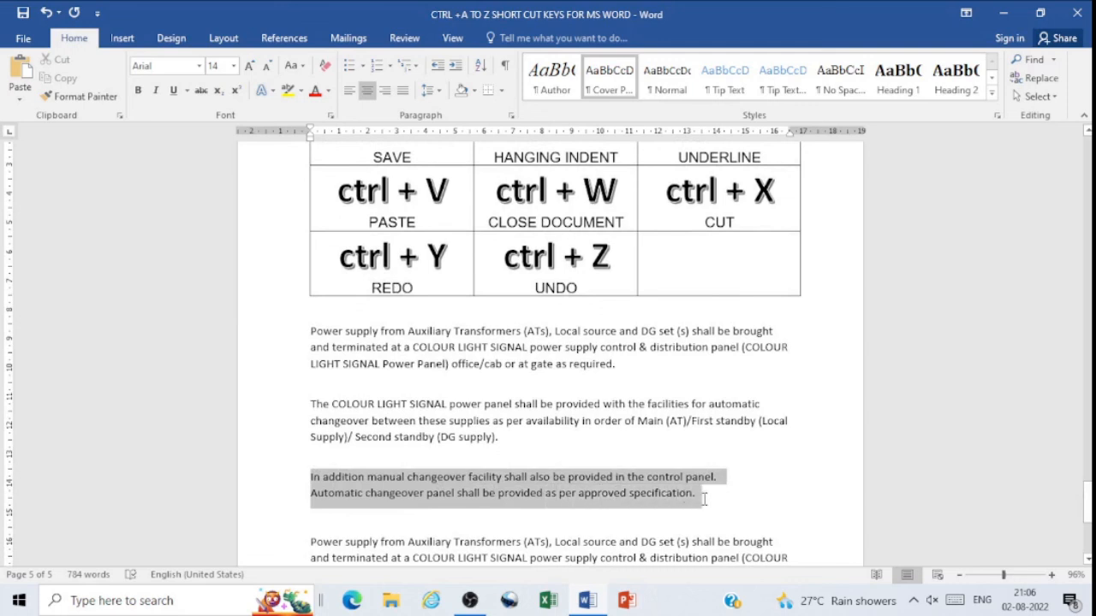
{"action": "left_click_drag", "start_coordinate": [704, 499], "coordinate": [709, 507]}
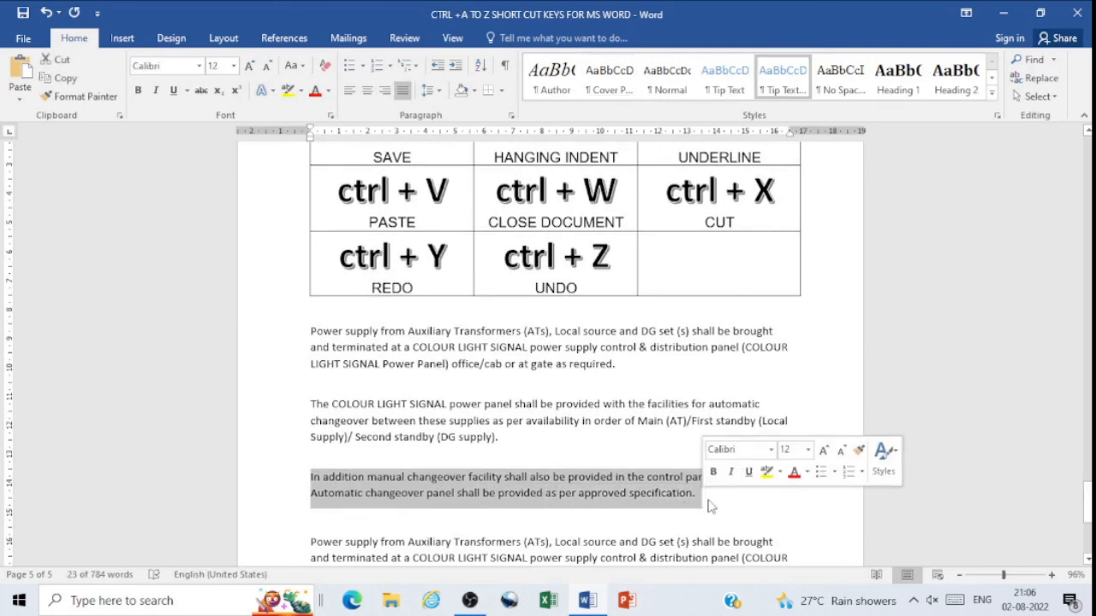
{"action": "key", "text": "ctrl+x"}
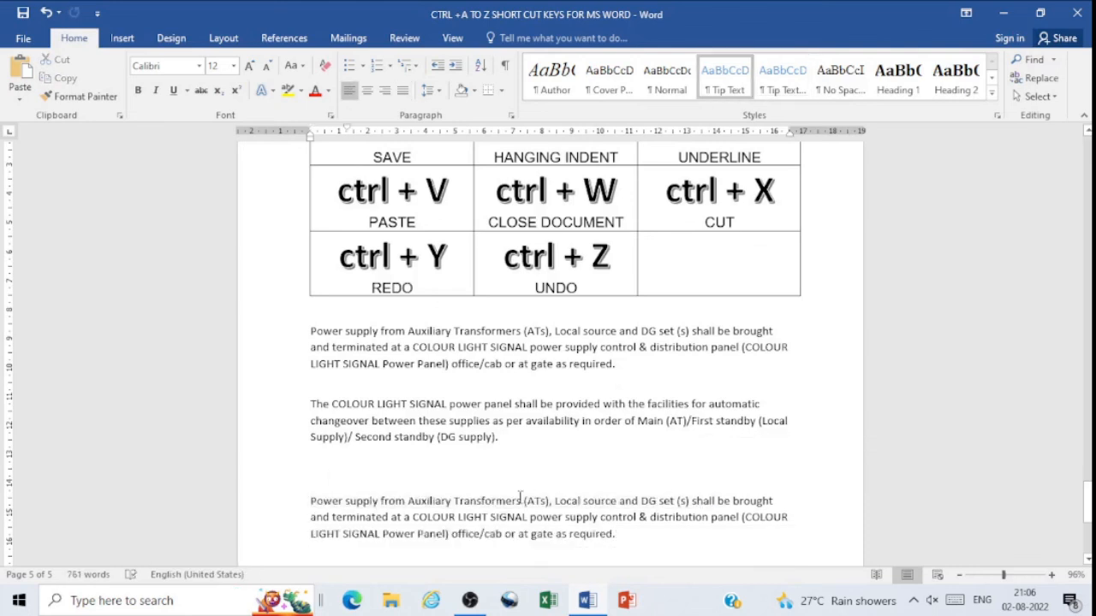
{"action": "left_click", "coordinate": [338, 469]}
{"action": "key", "text": "ctrl+v"}
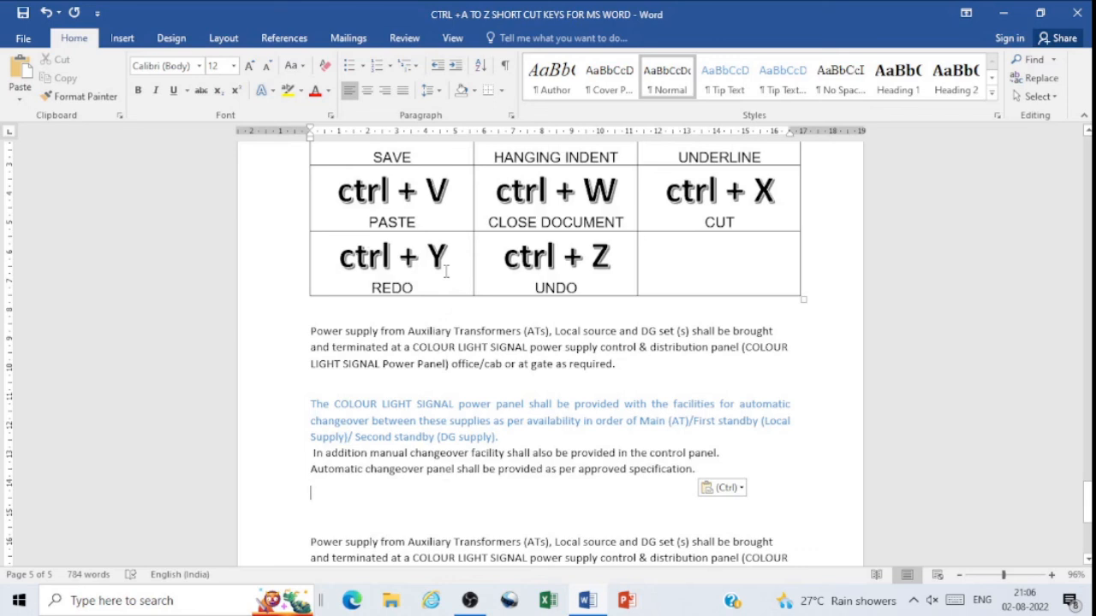
Step: Repeat the paste of the "In addition manual changeover facility" paragraph once and undo the repeated paste
{"action": "key", "text": "ctrl+y"}
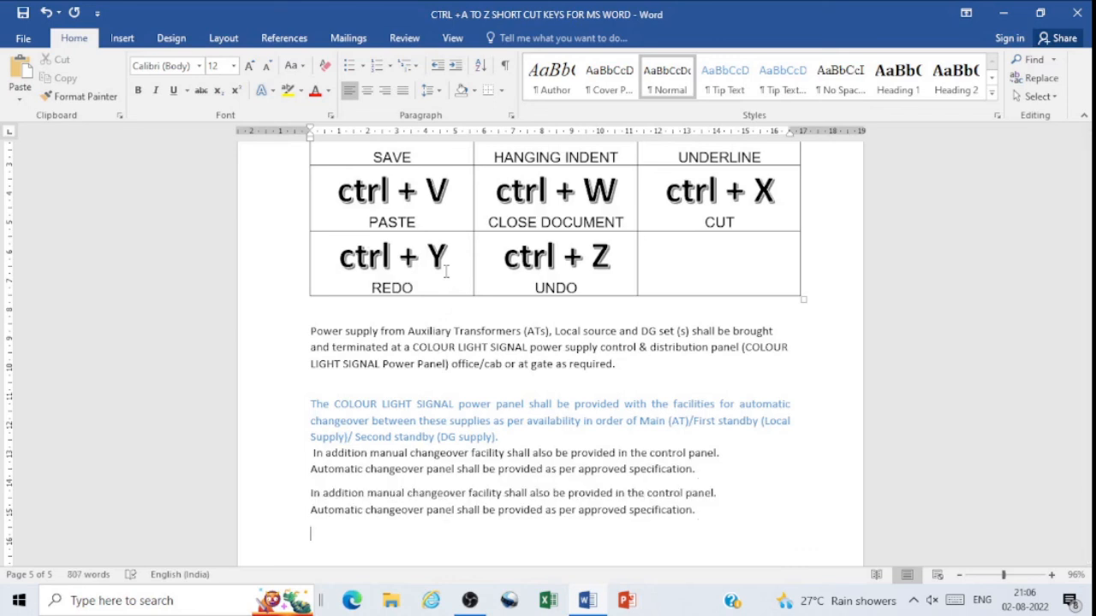
{"action": "key", "text": "ctrl+z"}
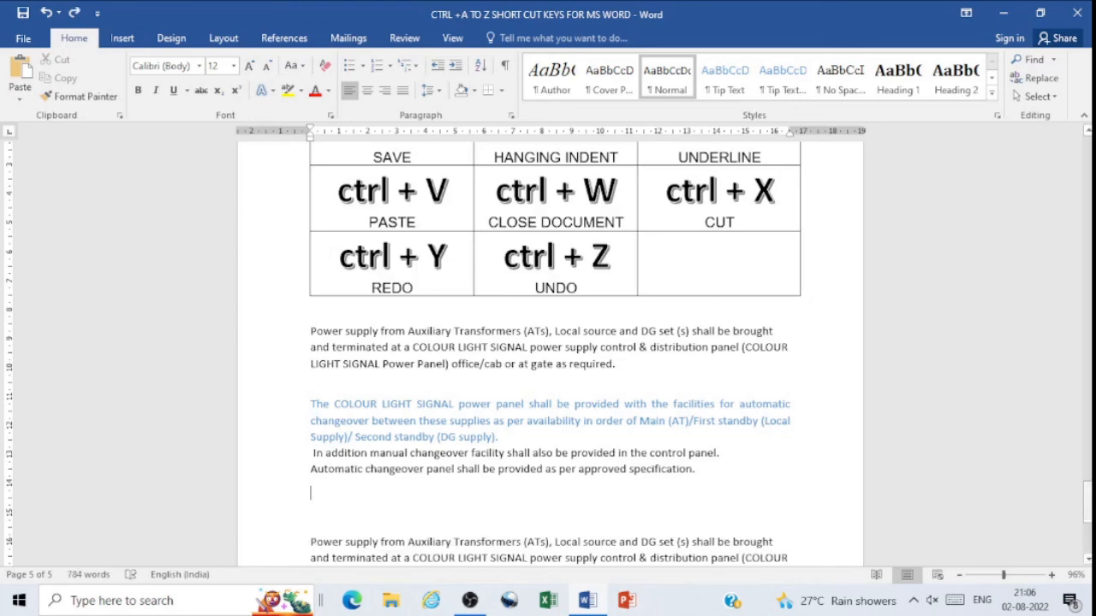
{"action": "left_click_drag", "start_coordinate": [1085, 505], "coordinate": [1087, 368]}
{"action": "left_click_drag", "start_coordinate": [1087, 285], "coordinate": [1087, 154]}
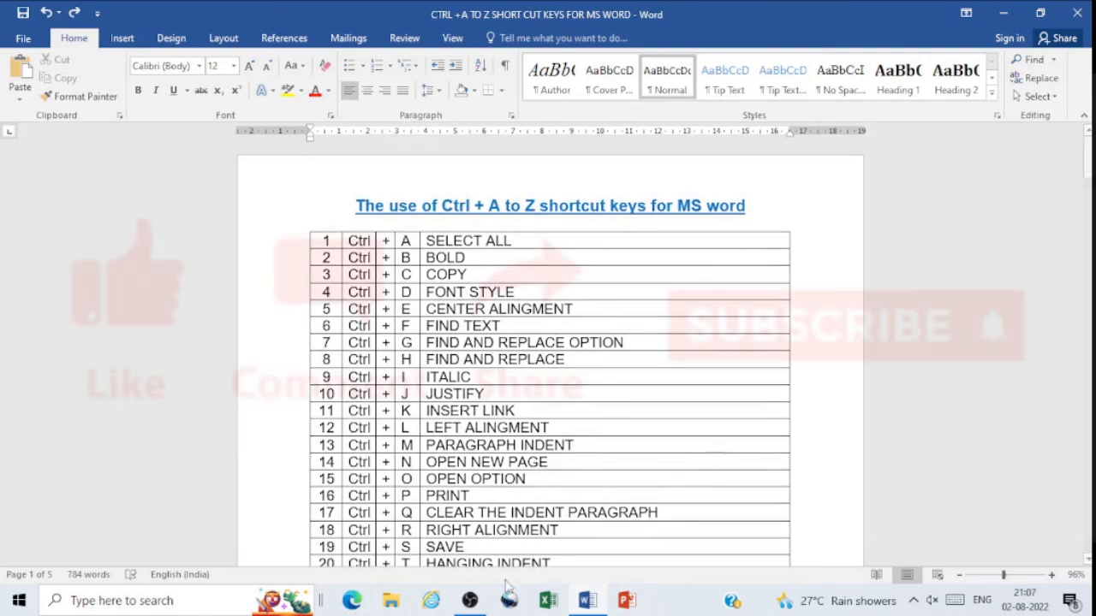
{"action": "mouse_move", "coordinate": [471, 603]}
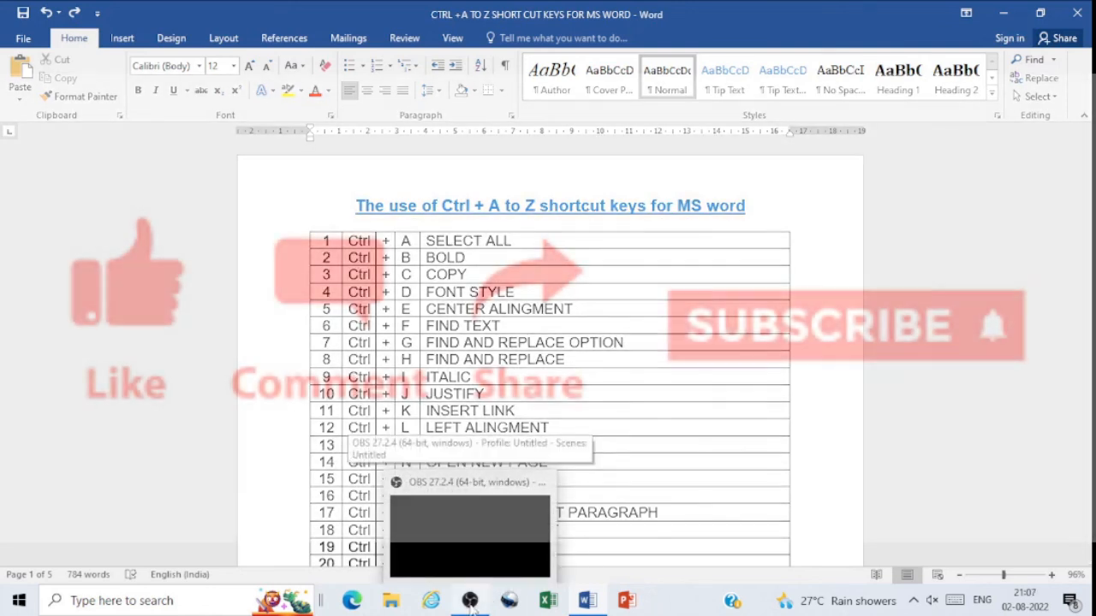